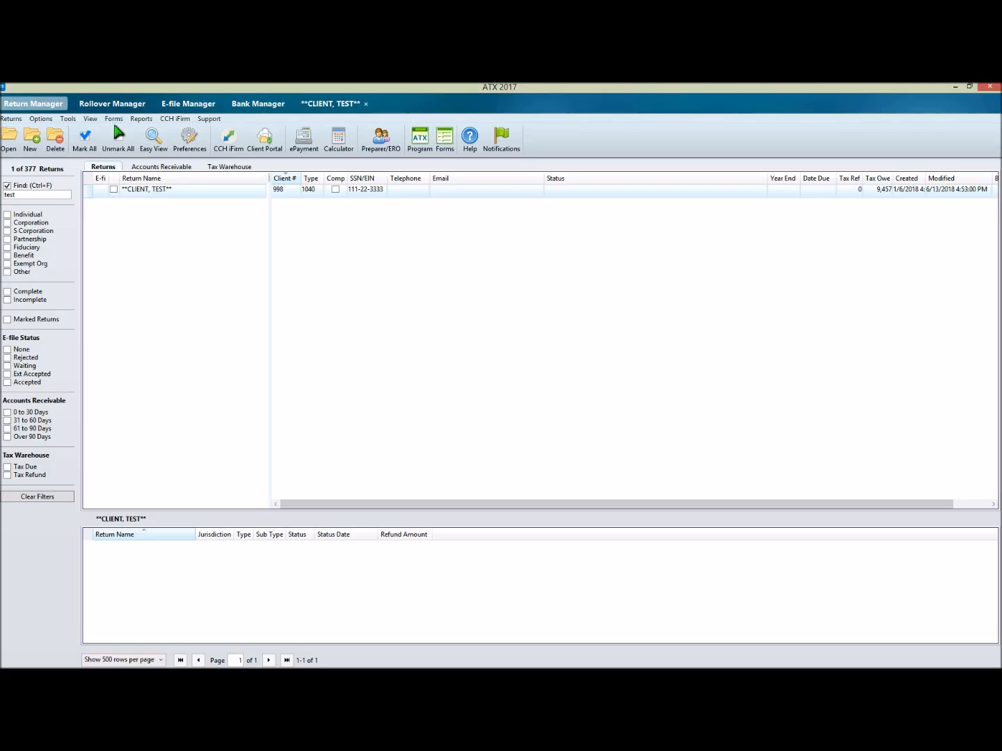
Step: Review the client communication preferences, including the letter options, default font, pronoun text and paragraph selection for each letter
click(190, 143)
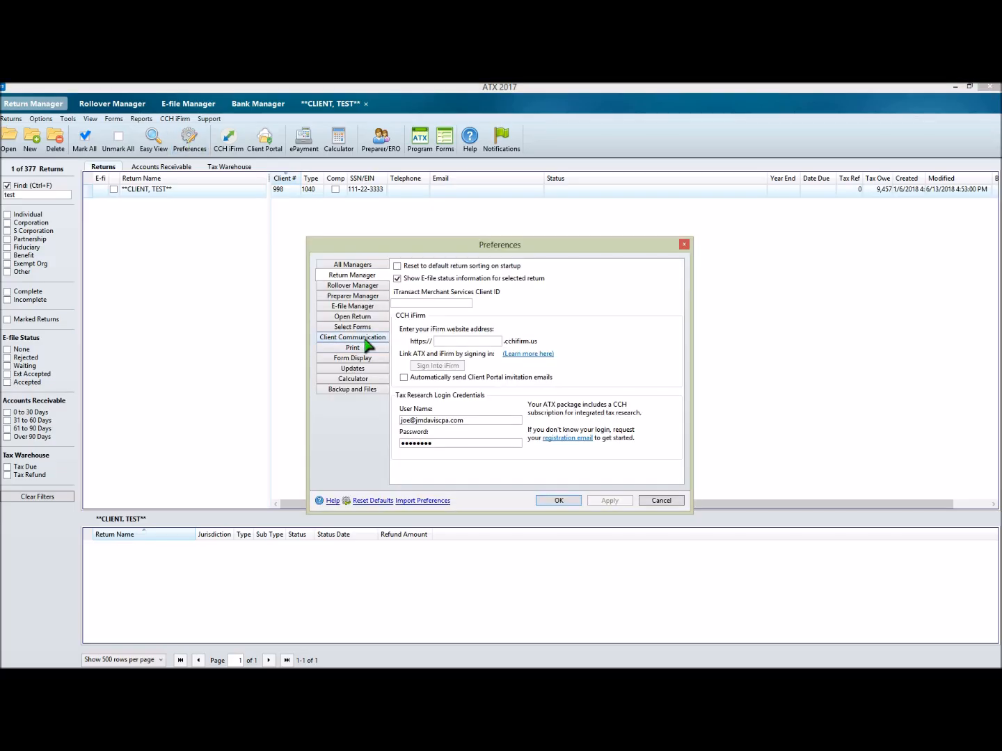
click(354, 338)
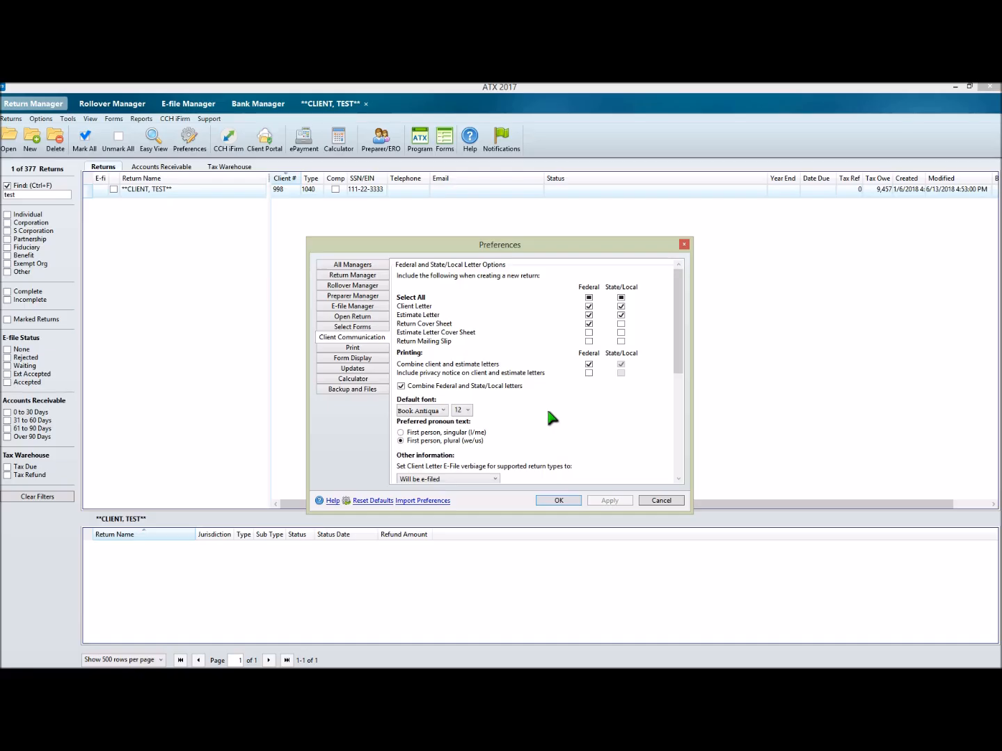
scroll(547, 407, down, 1)
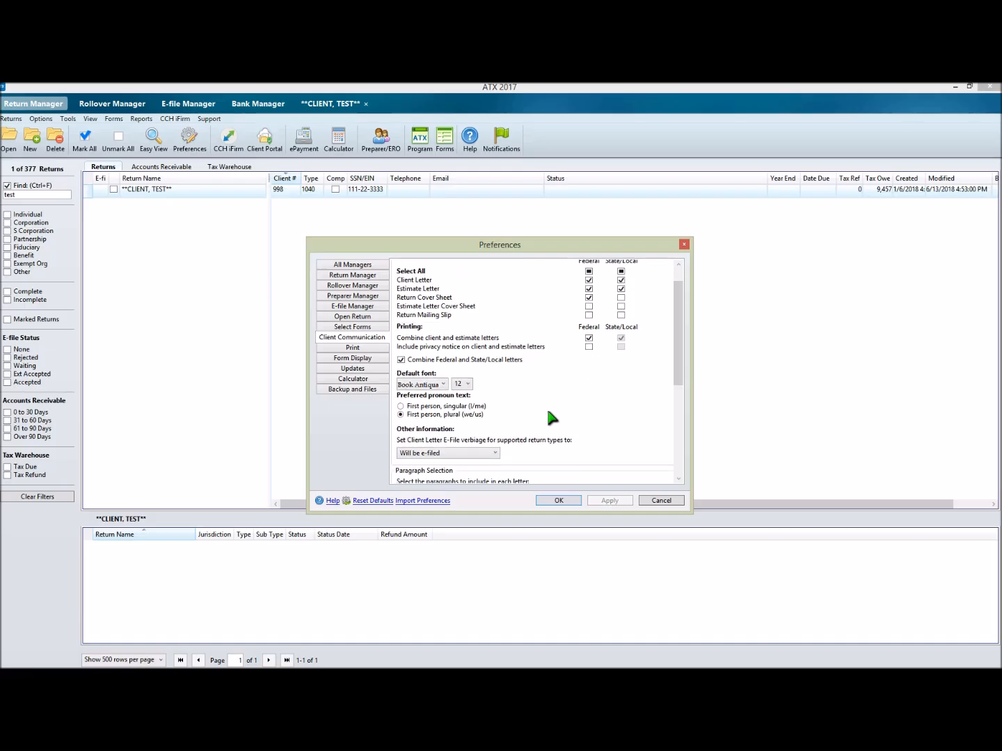
scroll(547, 407, down, 1)
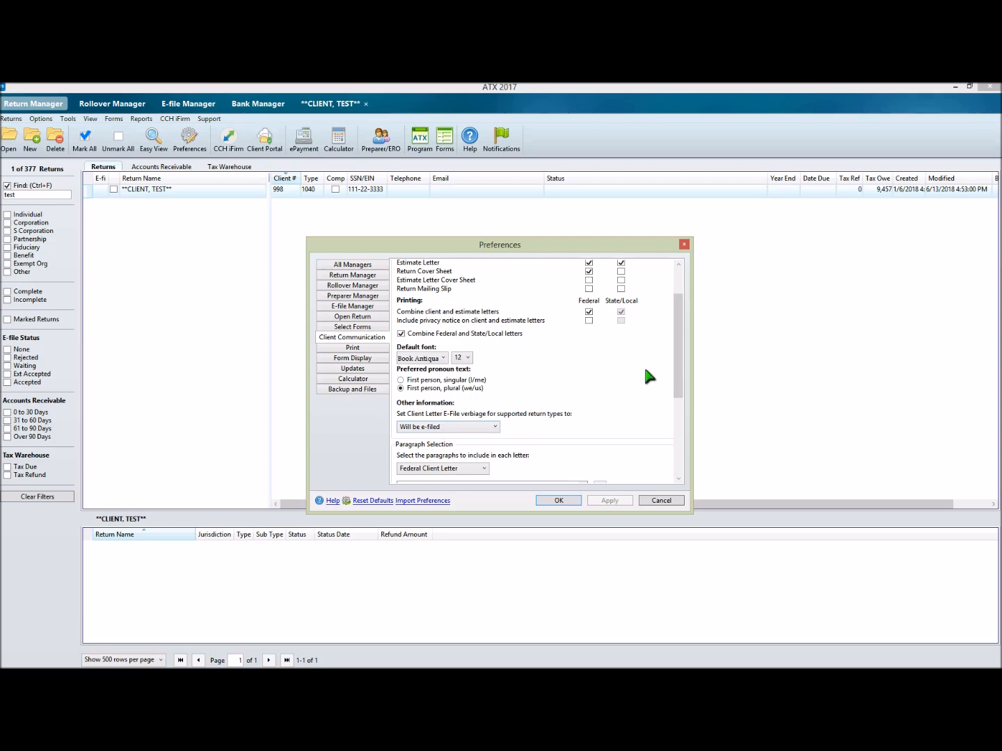
drag(678, 347, 679, 431)
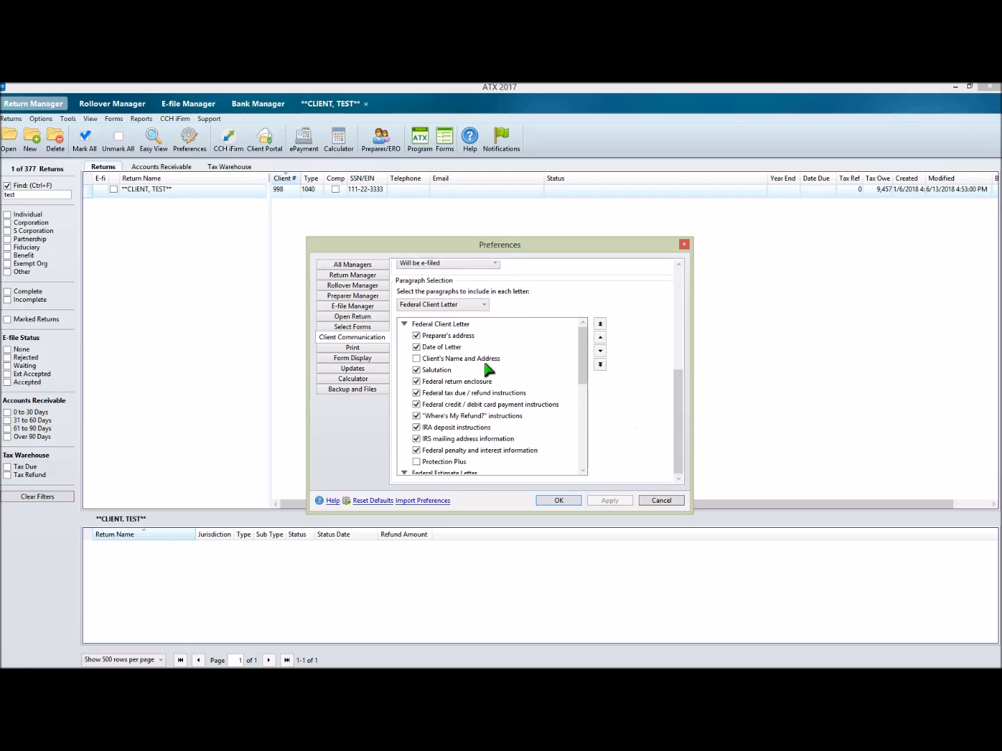
mouse_move(583, 347)
mouse_down()
mouse_move(583, 413)
mouse_move(586, 350)
mouse_up()
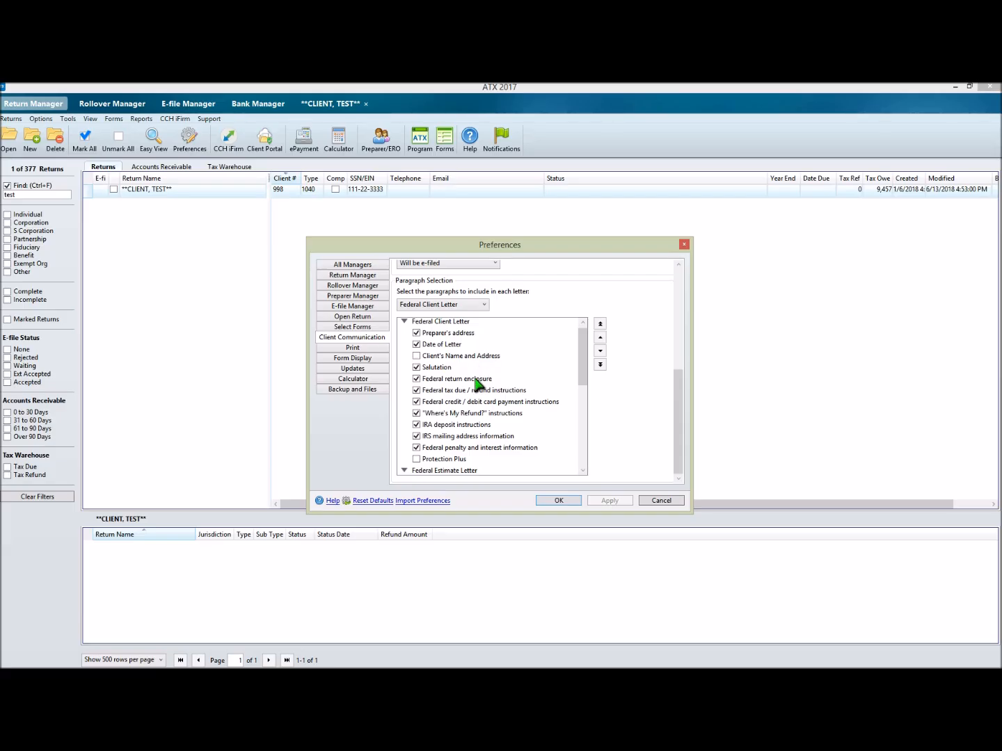
scroll(546, 397, down, 1)
scroll(544, 391, down, 5)
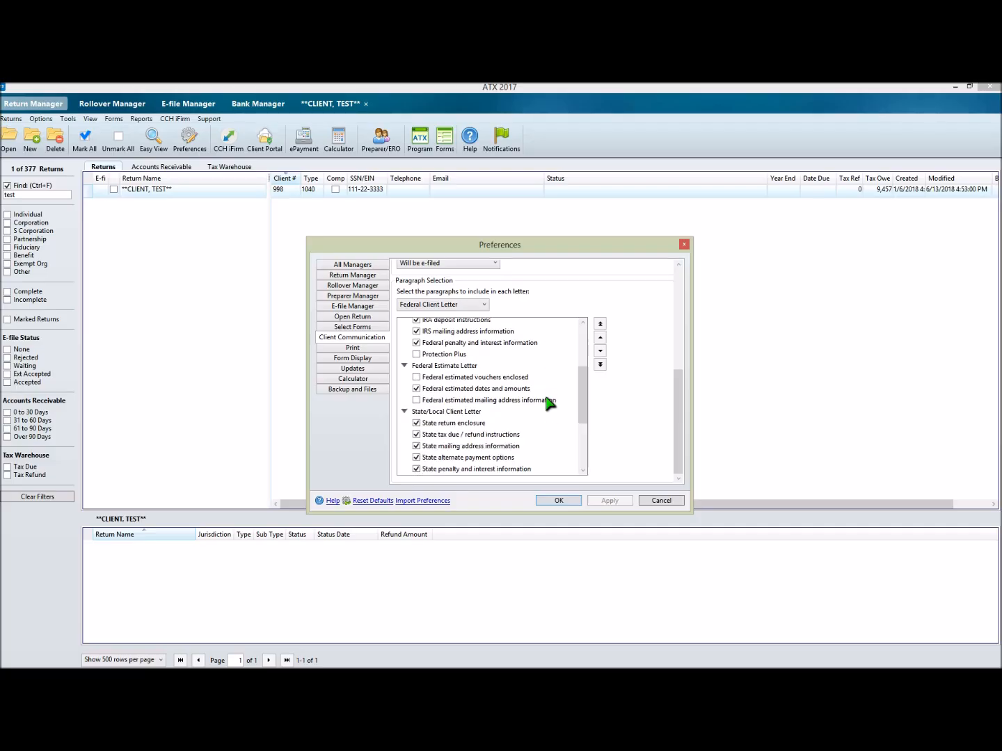
key(Escape)
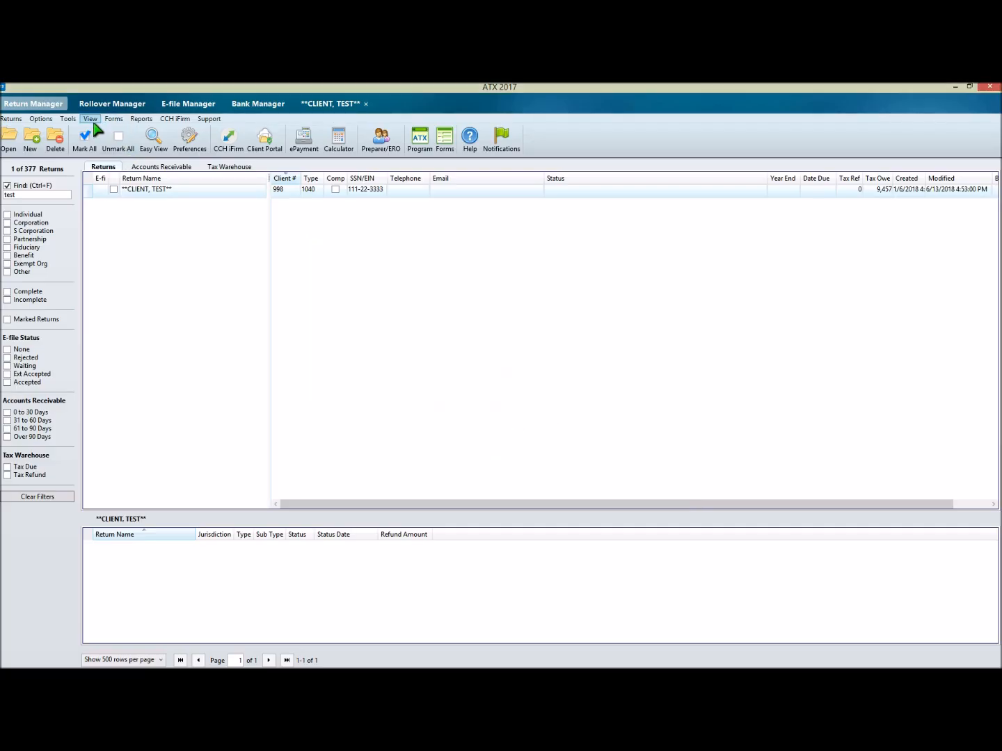
Step: View the Engagement Ltr 1041 template in the Client Communication Manager, then close the manager
click(67, 118)
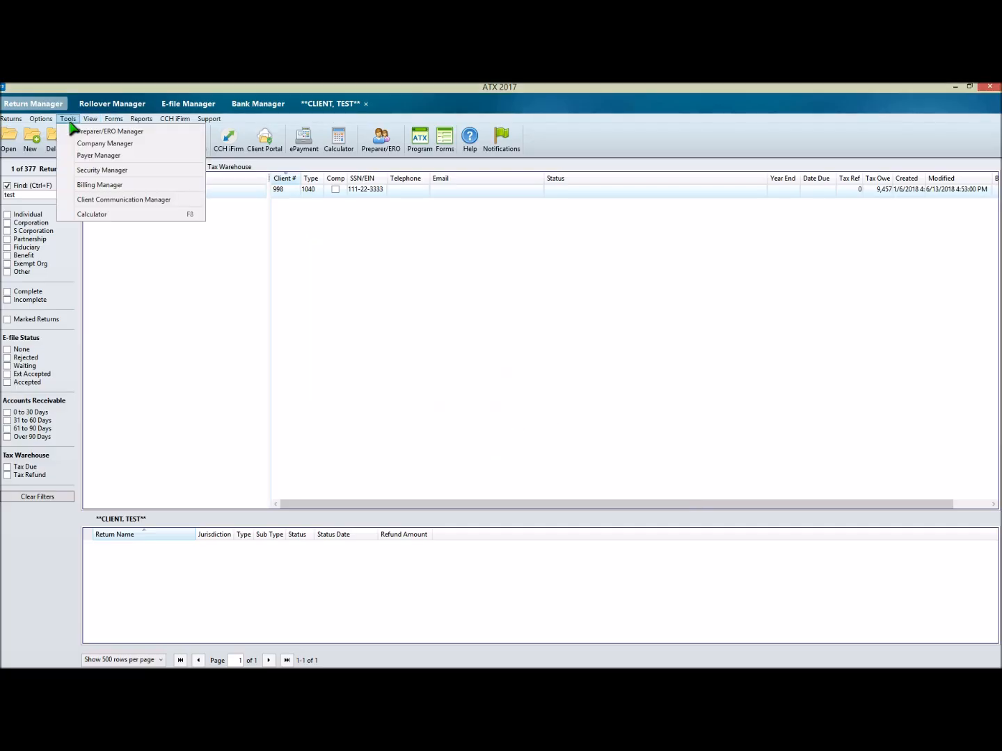
click(89, 201)
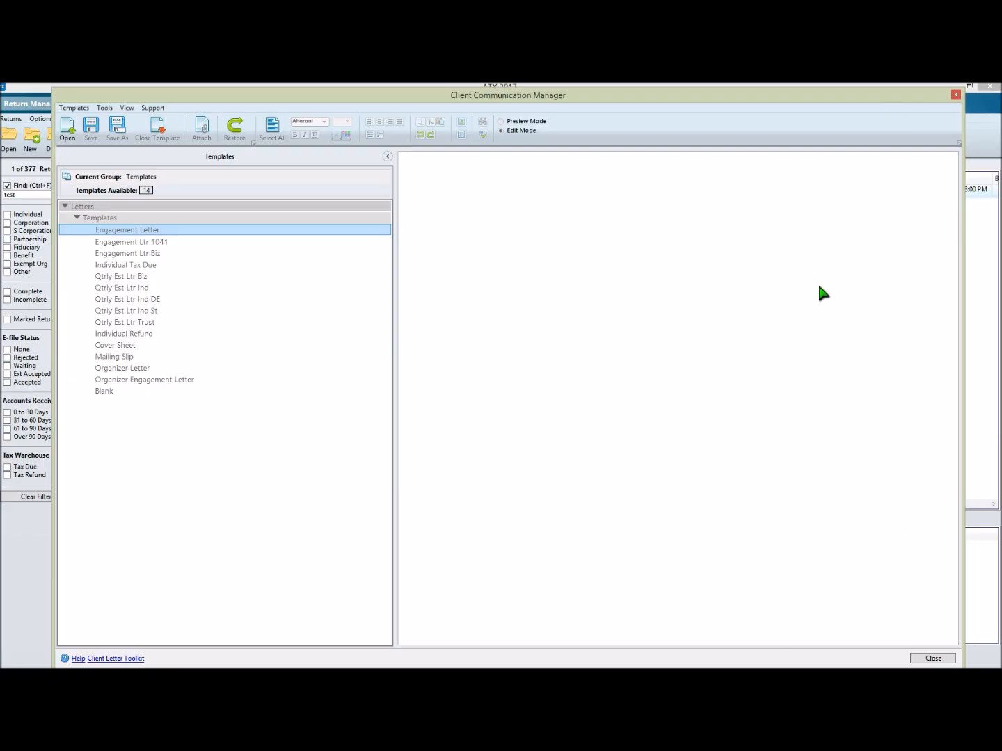
double_click(151, 241)
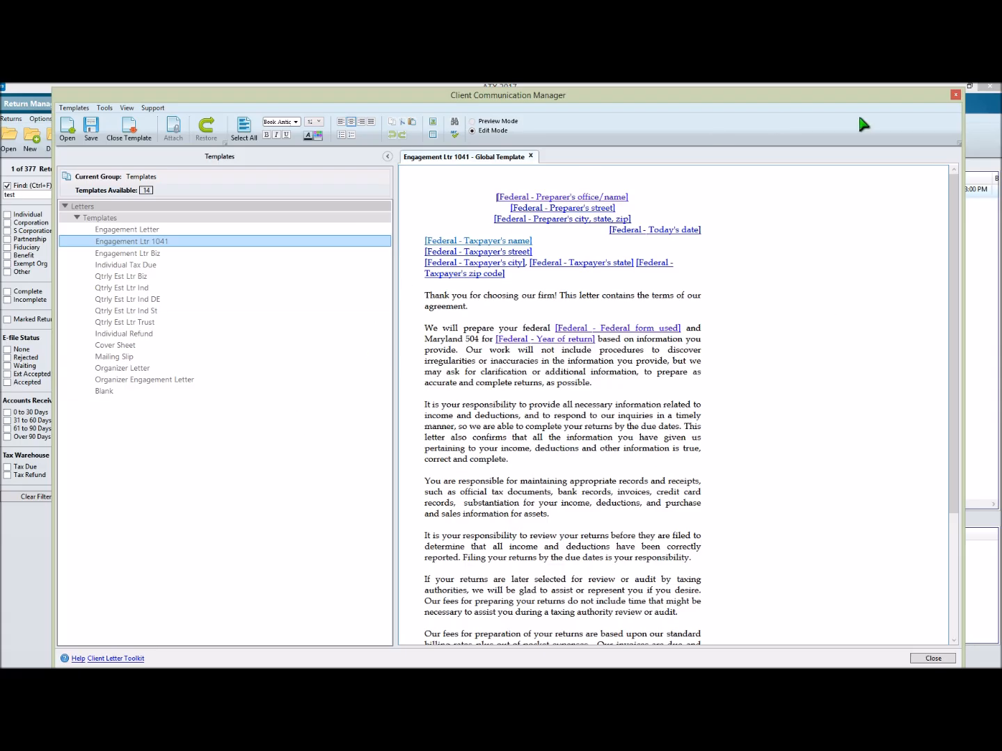
click(955, 94)
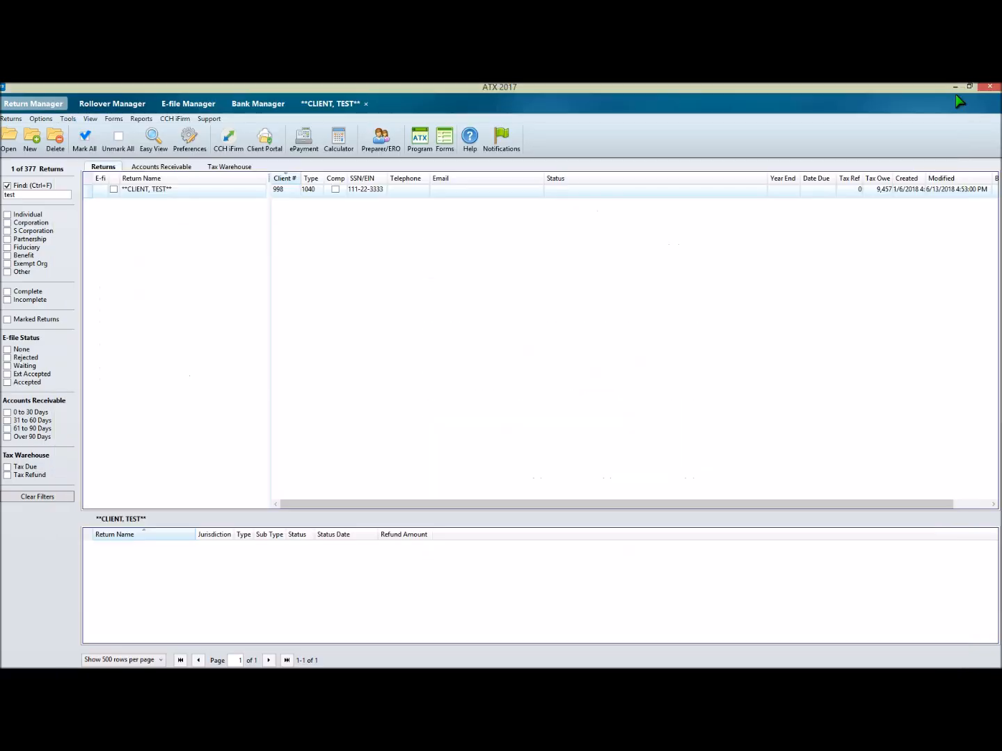
Step: Open the test client's Federal Client Letter for format editing and show the MD 502 variables
click(327, 104)
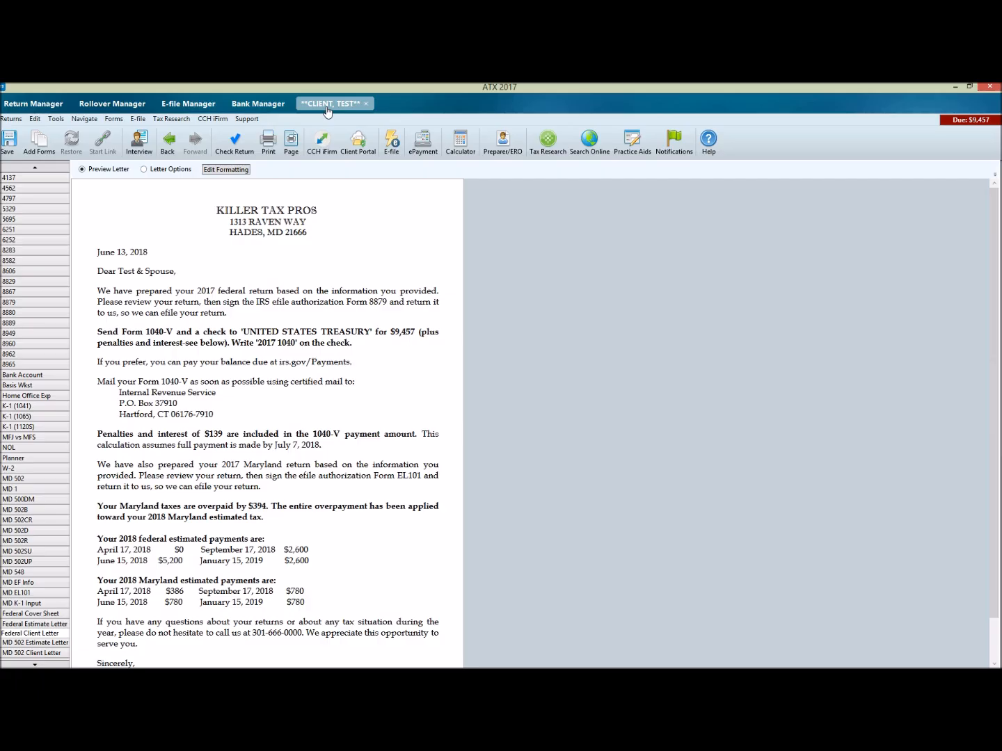
click(235, 172)
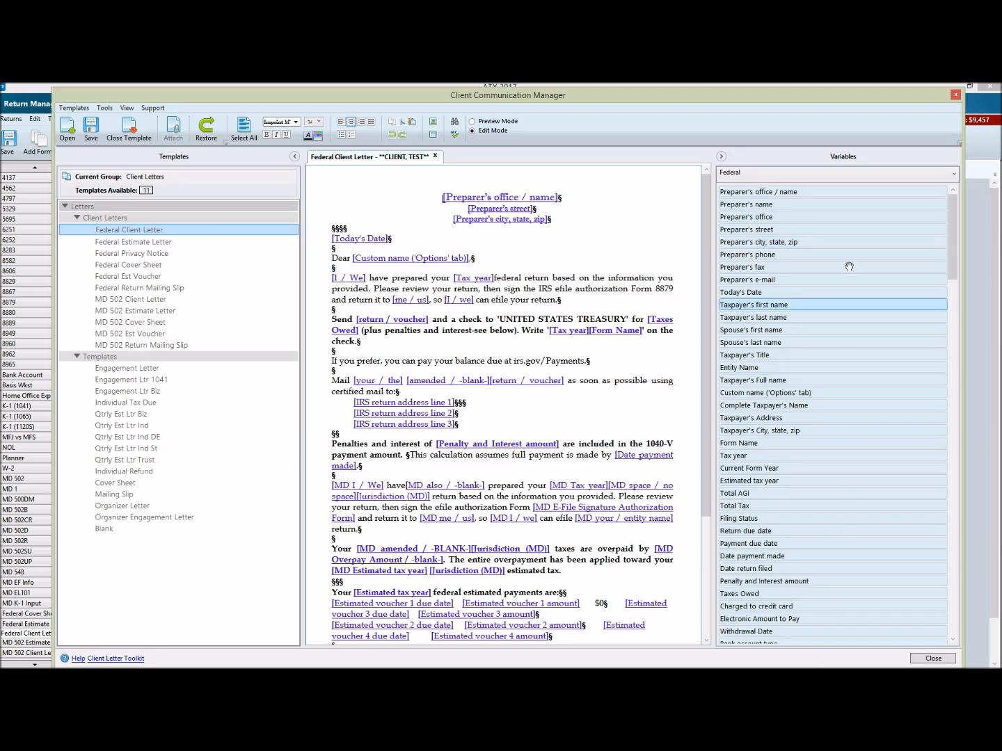
click(869, 174)
click(876, 189)
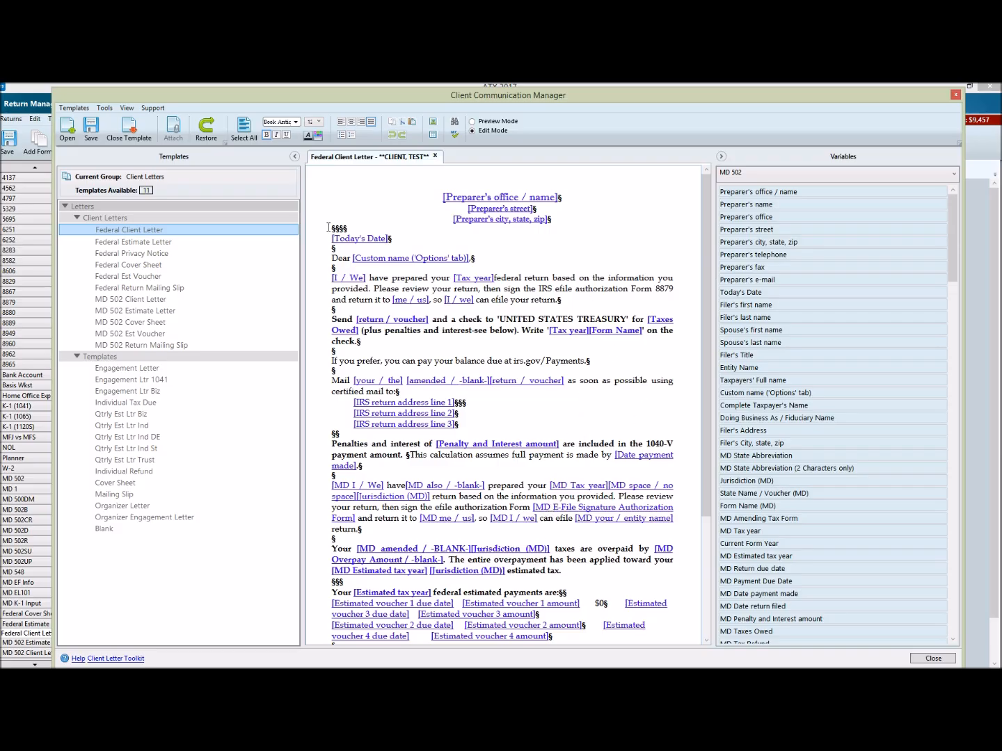
Step: Save the Federal Client Letter changes for this return and all future returns
click(126, 138)
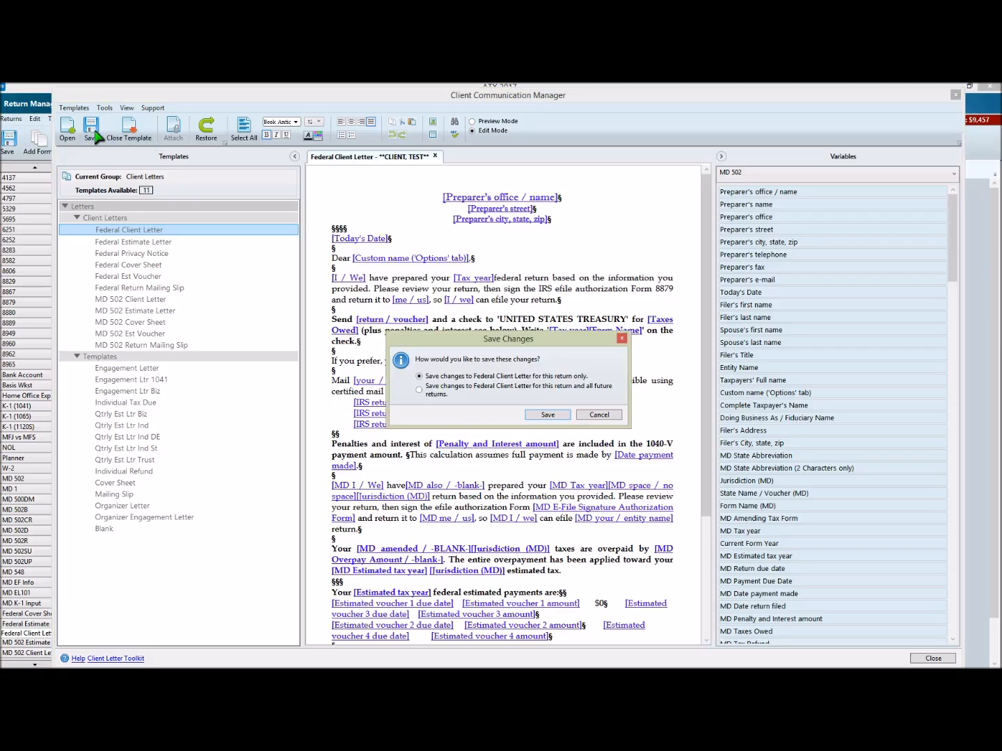
click(436, 395)
click(600, 415)
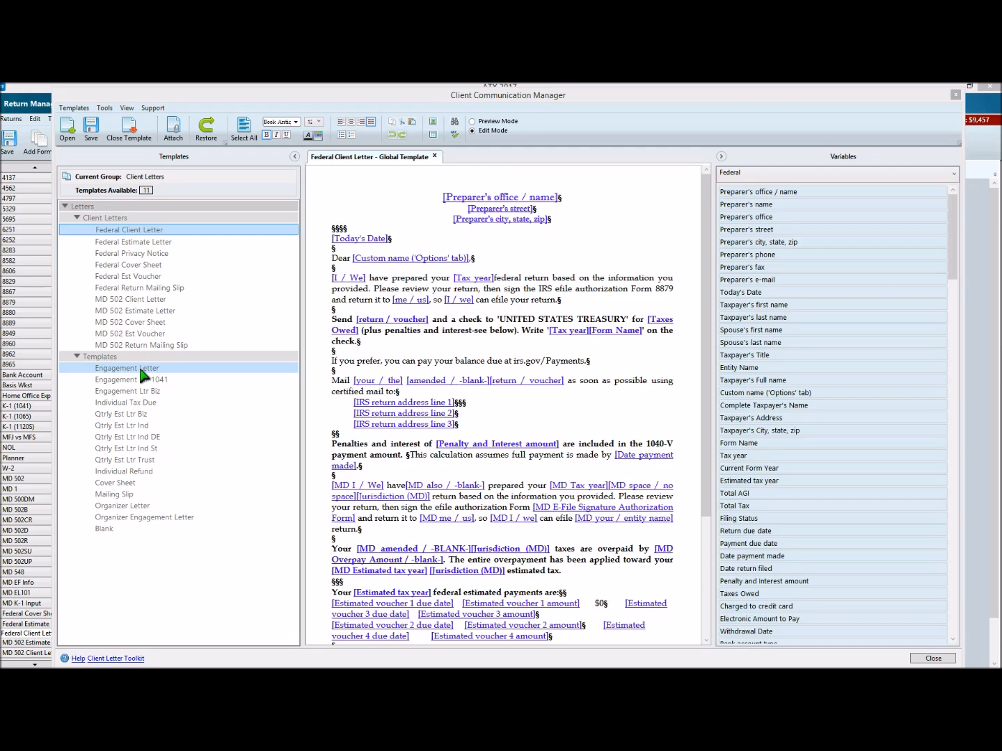
Step: Open the Qtrly Est Ltr Biz template and view its Maryland - MD 1 and Maryland - MD 502 variables
double_click(134, 413)
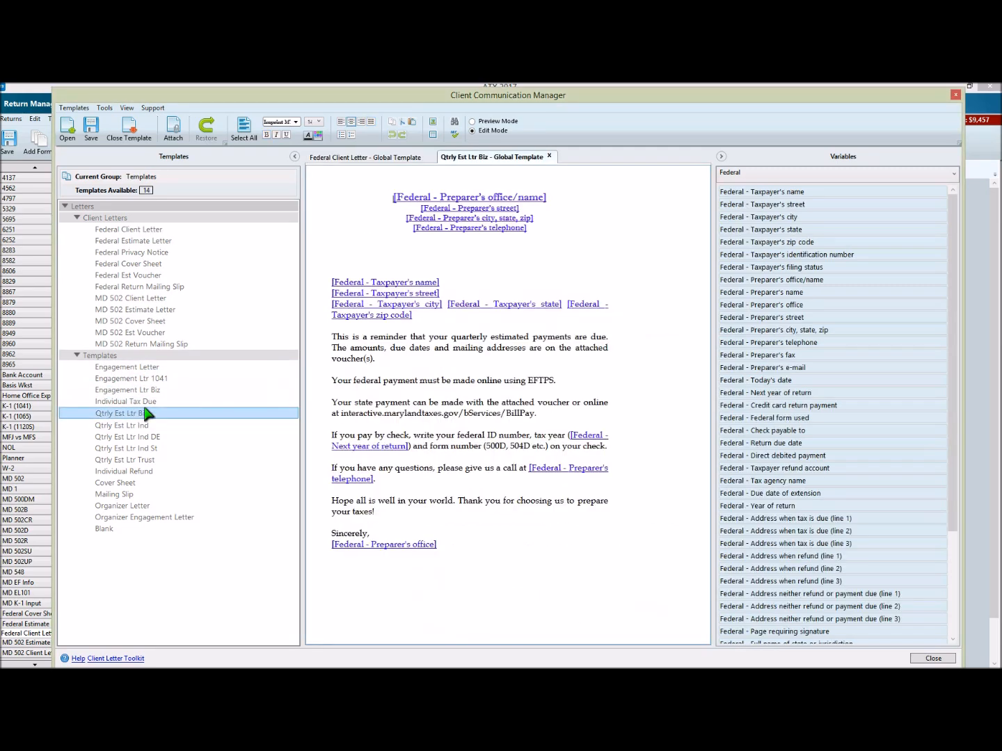
click(852, 173)
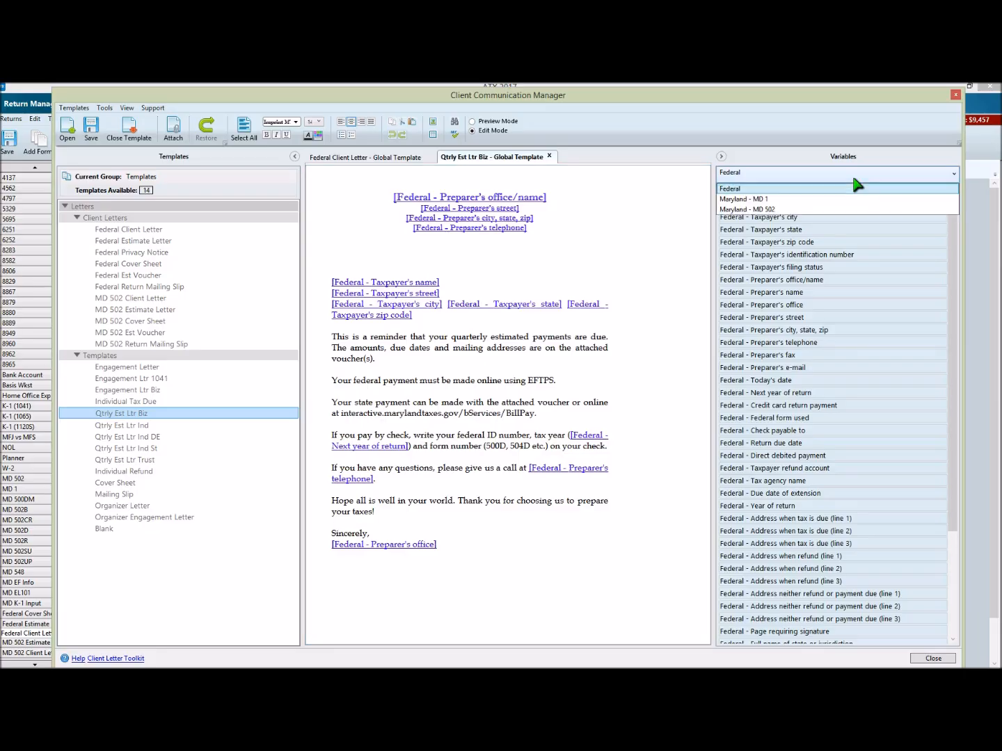
click(803, 200)
click(791, 174)
click(792, 207)
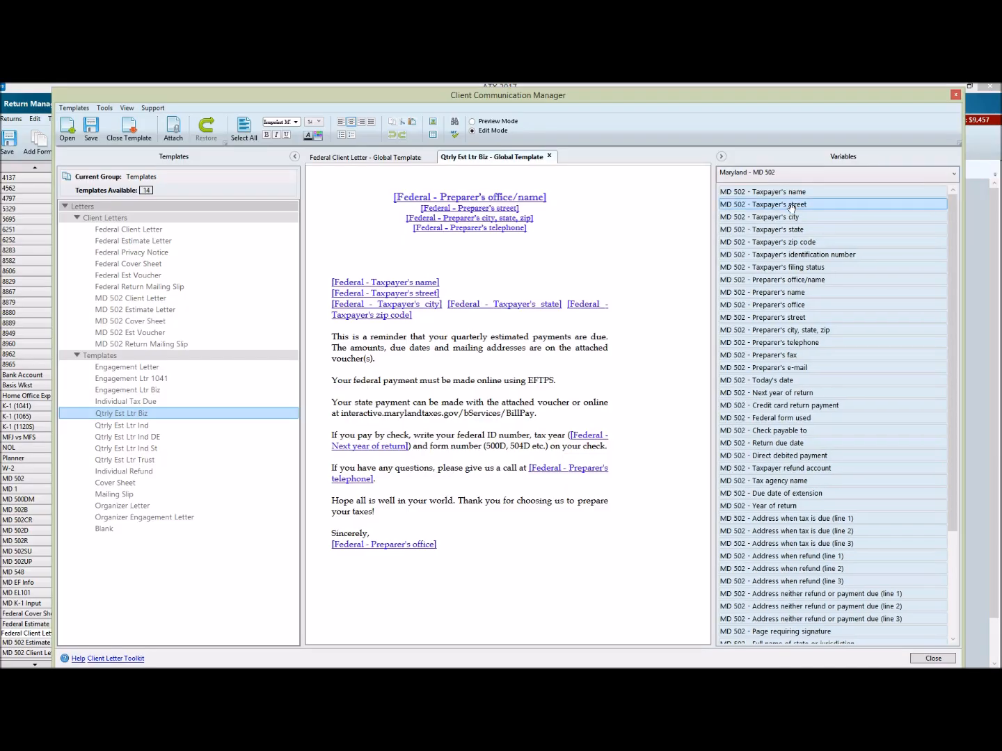
Step: Examine which variable sets are offered for the federal and Maryland paragraphs of the Federal Client Letter
click(361, 159)
click(839, 174)
click(839, 176)
click(615, 392)
scroll(615, 392, down, 1)
scroll(615, 391, down, 2)
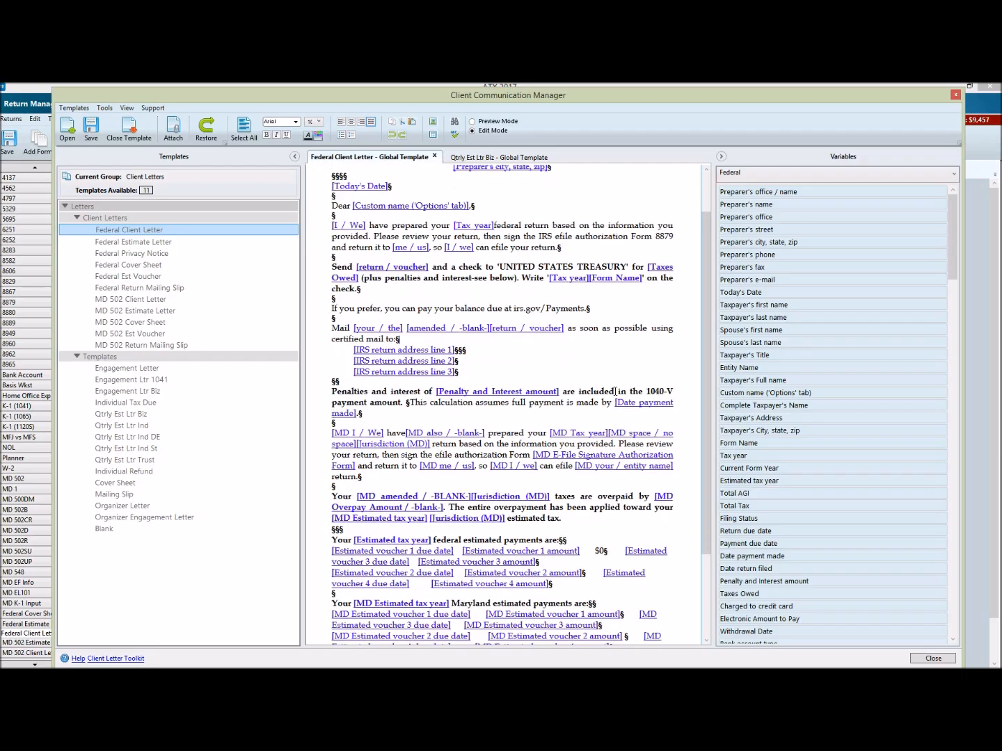
click(594, 486)
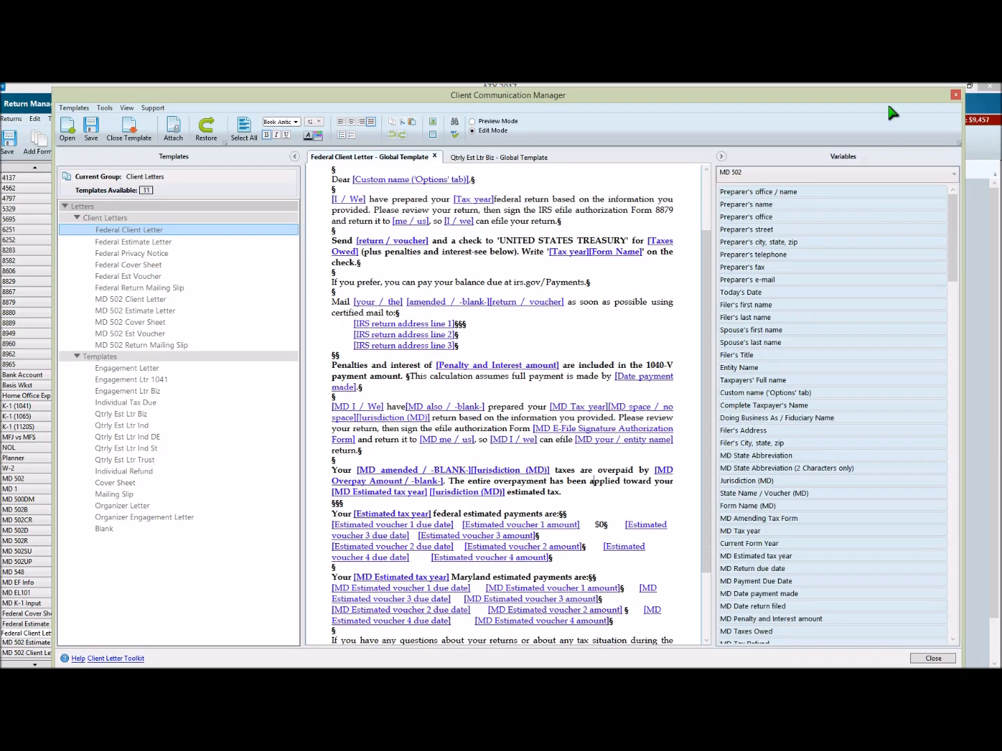
click(757, 178)
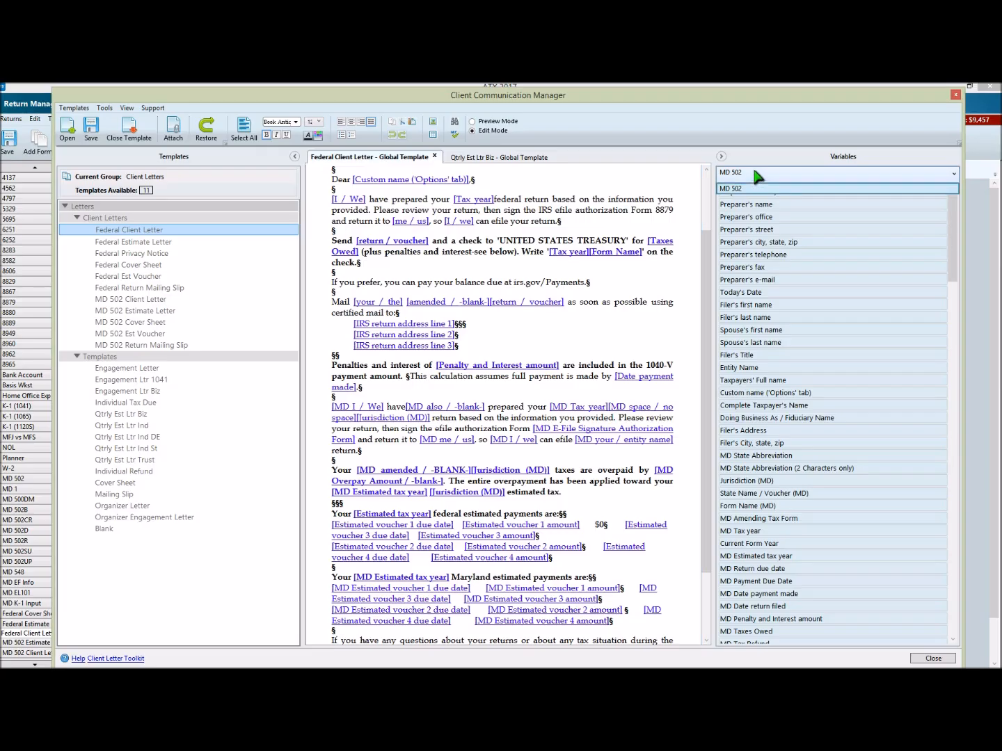
click(755, 173)
scroll(654, 291, up, 3)
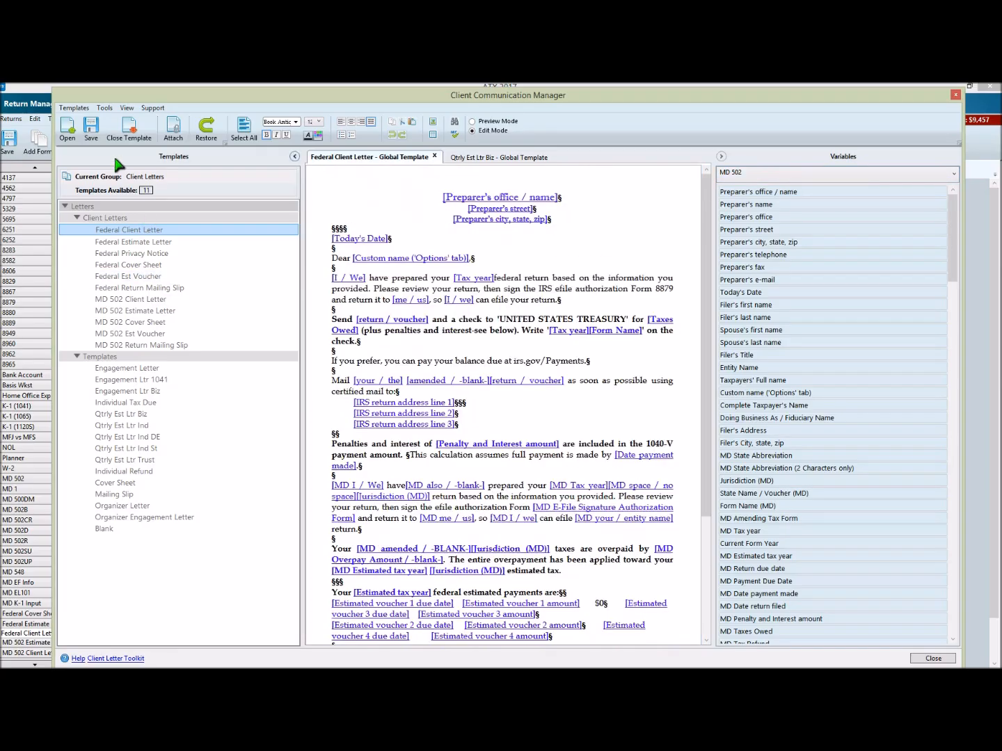
Step: Compare the import and export commands available for the Federal Client Letter and the Qtrly Est Ltr Biz template
click(75, 109)
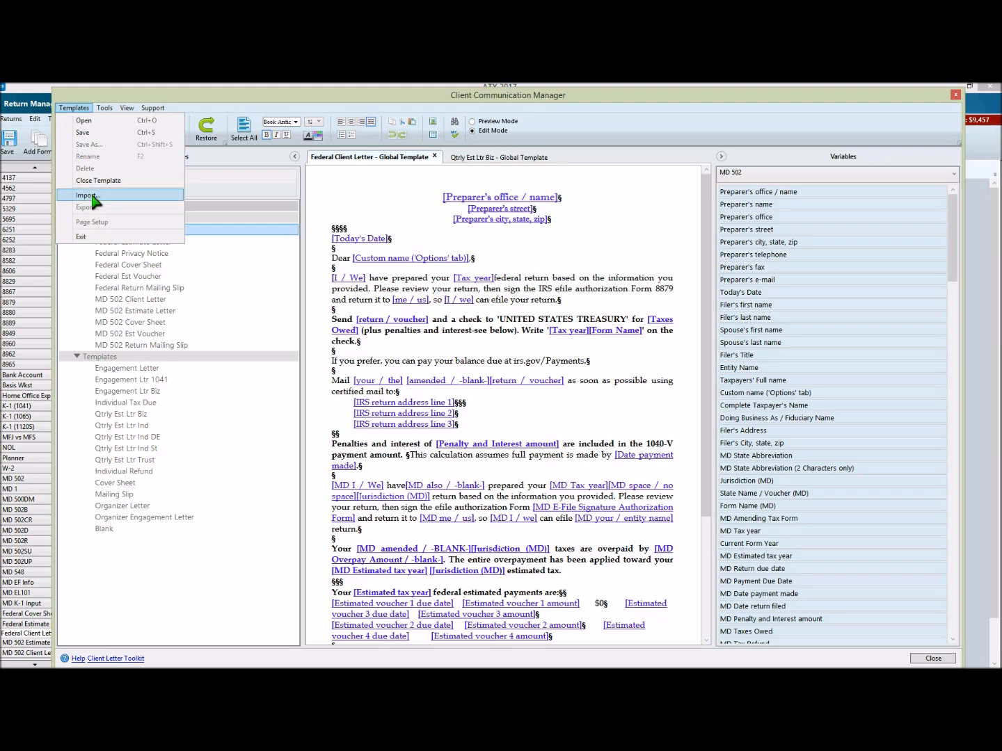
click(496, 158)
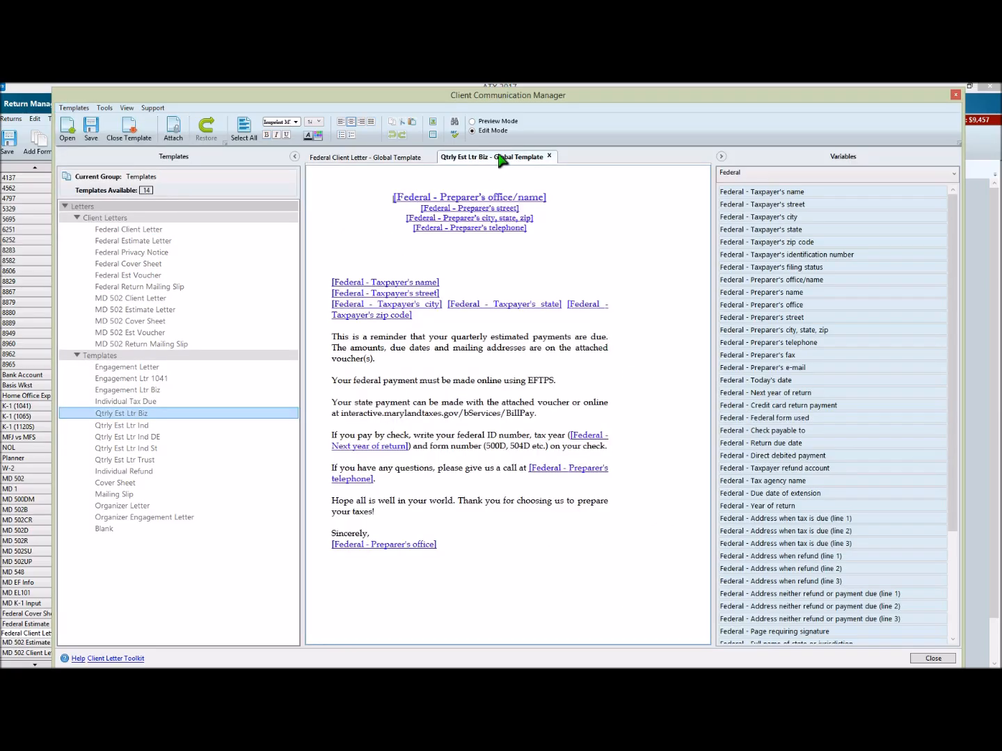
click(73, 108)
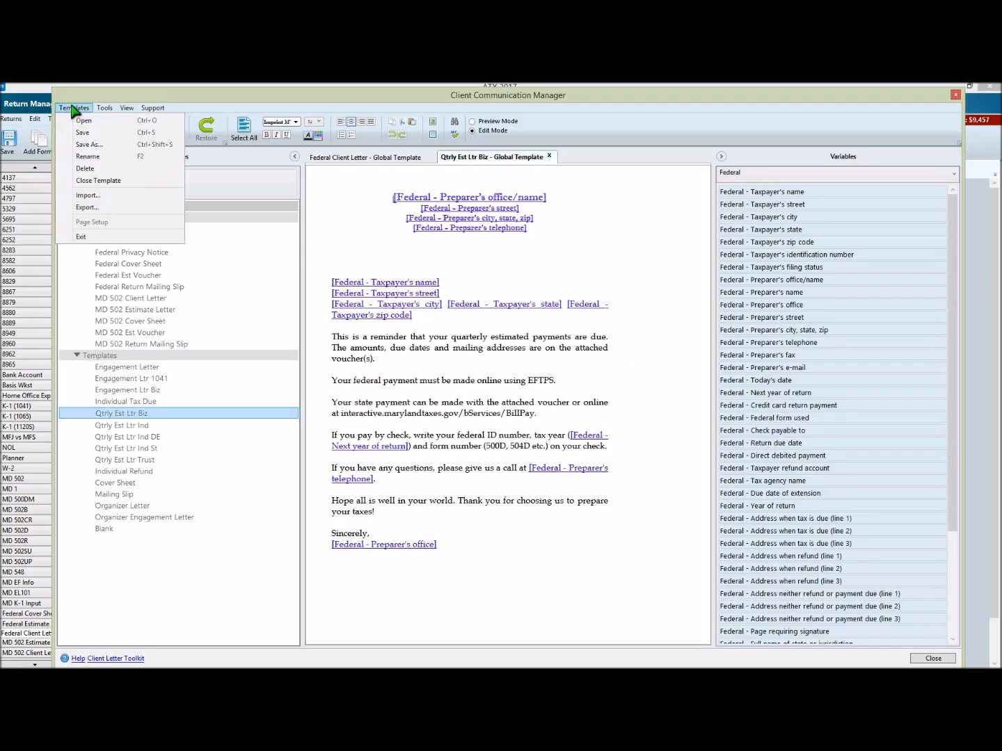
click(355, 106)
click(162, 266)
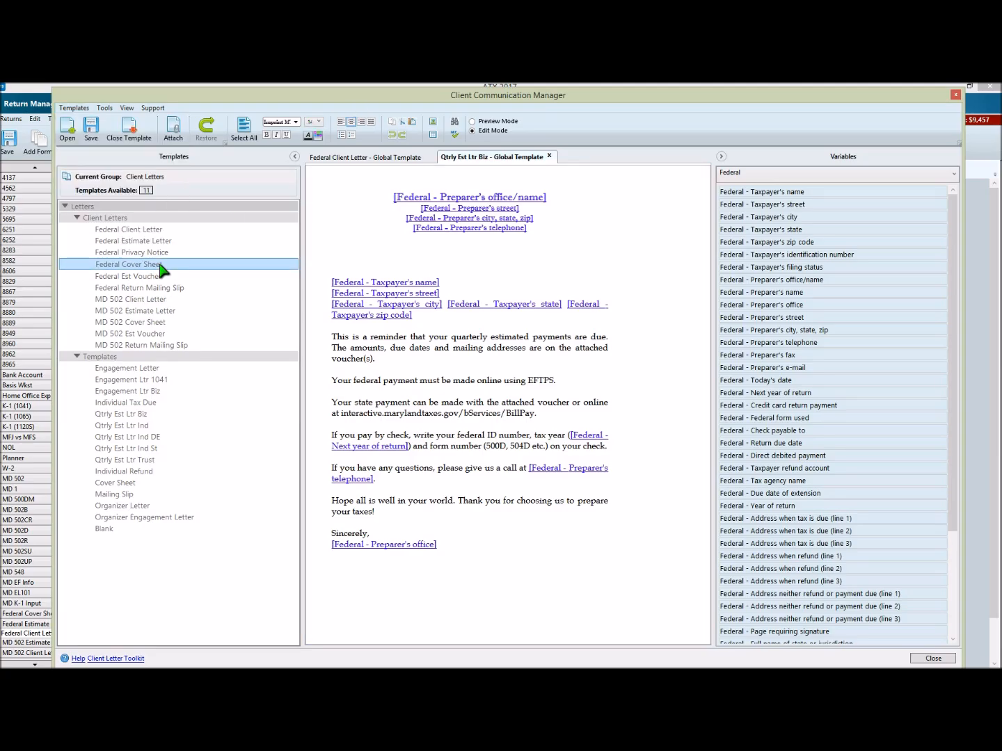
Step: Copy the entire contents of the Federal Client Letter global template
click(365, 161)
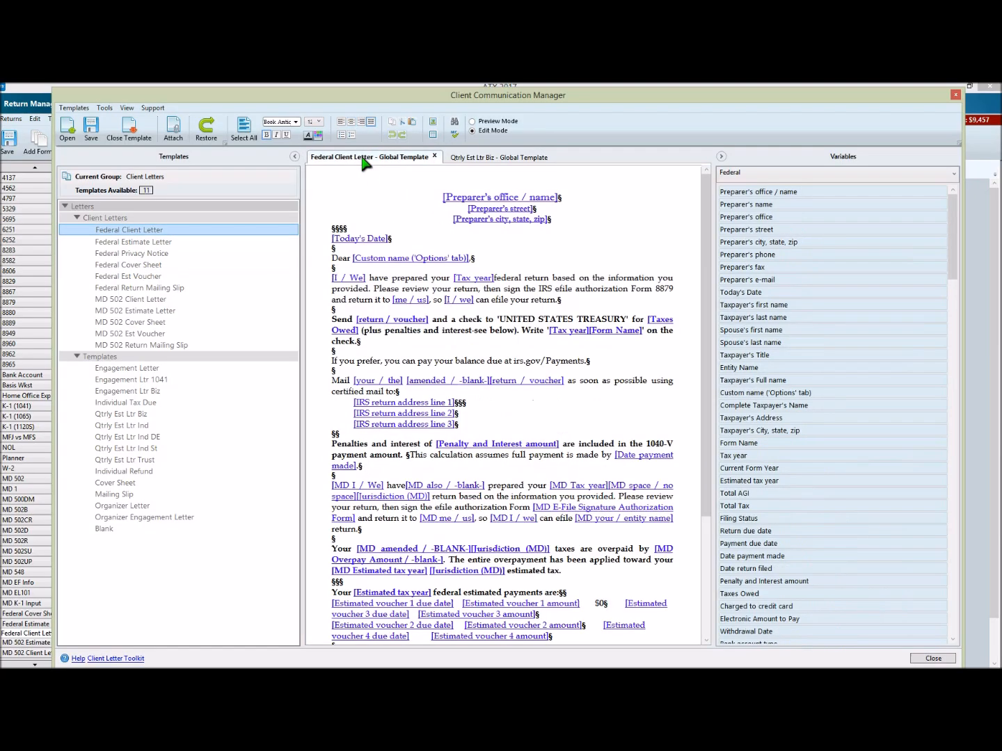
click(424, 318)
click(554, 354)
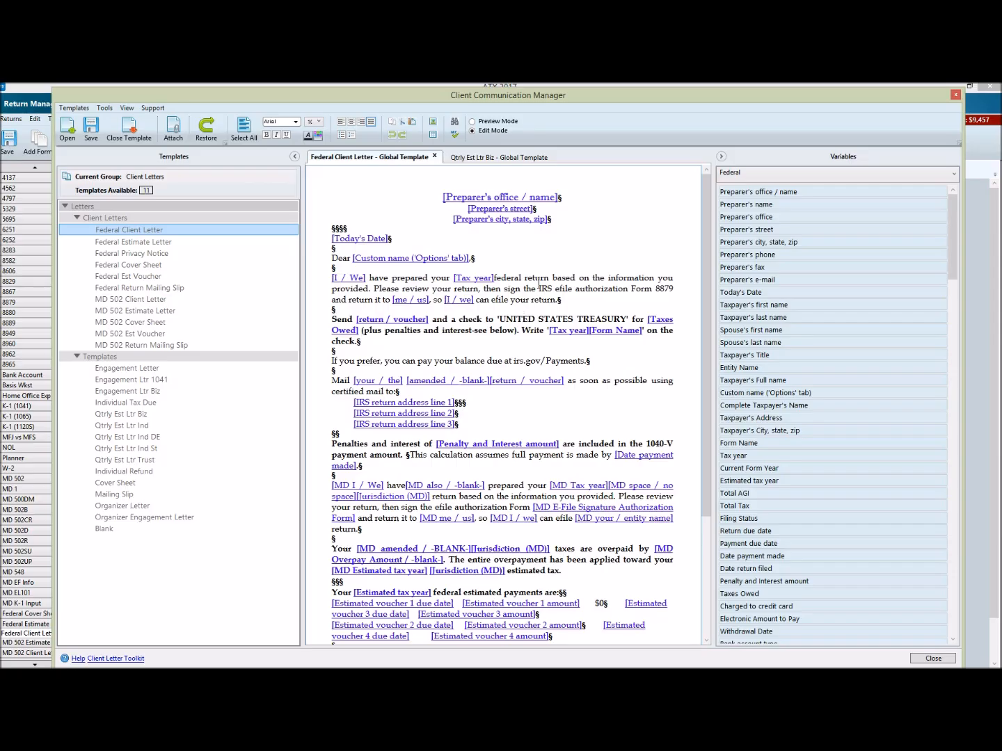
click(246, 129)
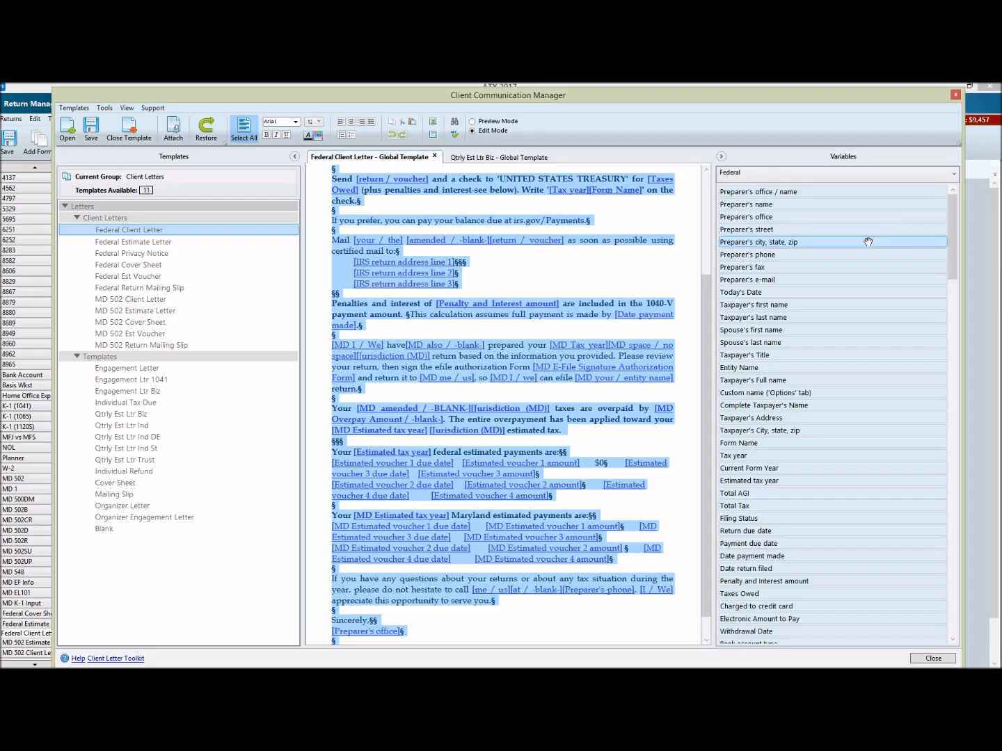
Step: Launch WordPad and paste the copied client letter into the blank document
key(super+r)
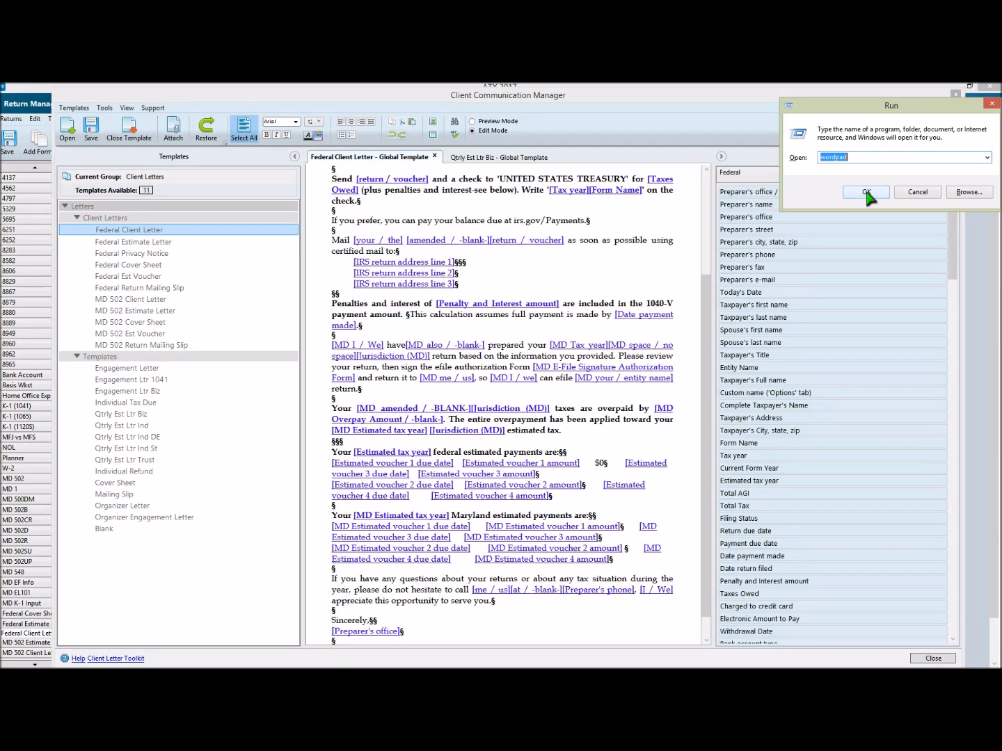
click(868, 192)
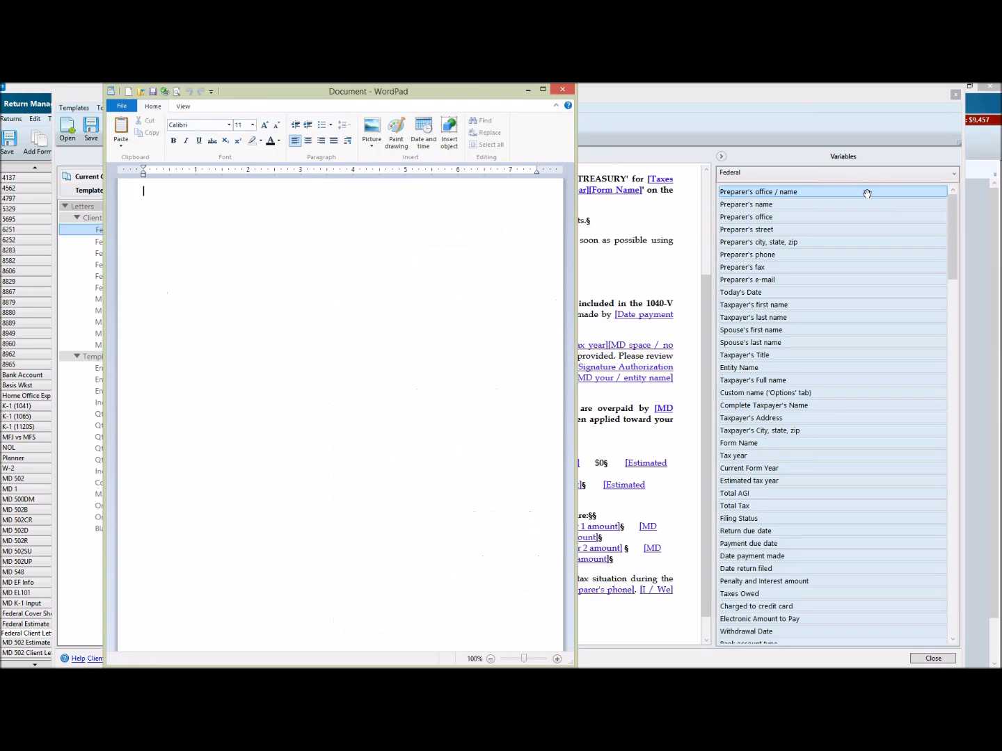
key(ctrl+v)
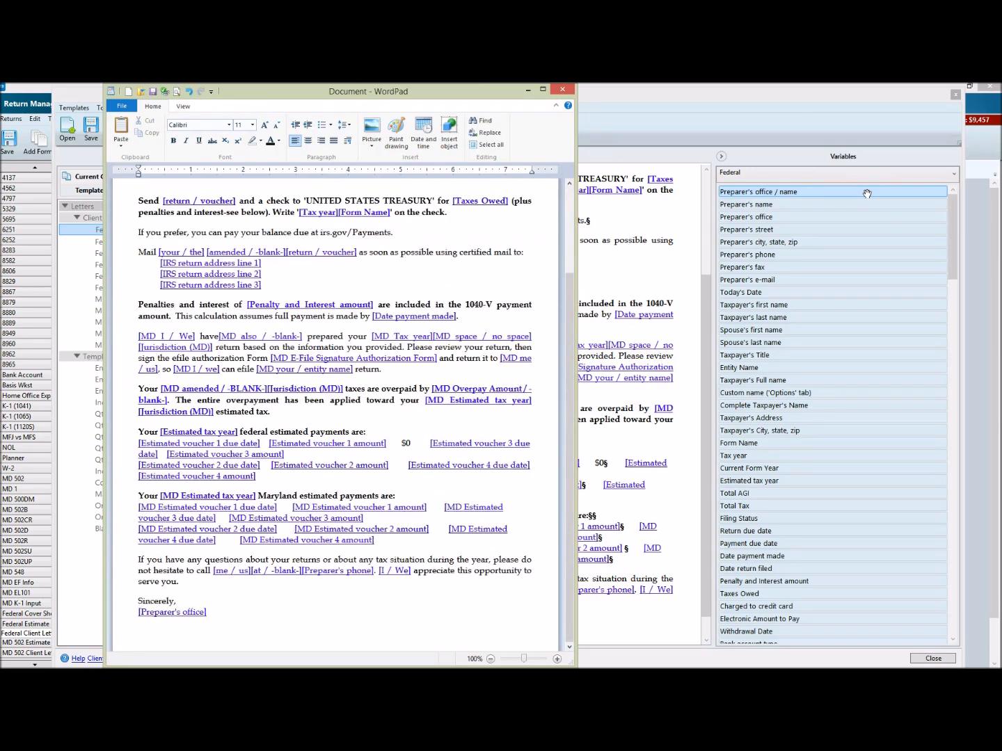
scroll(179, 206, up, 5)
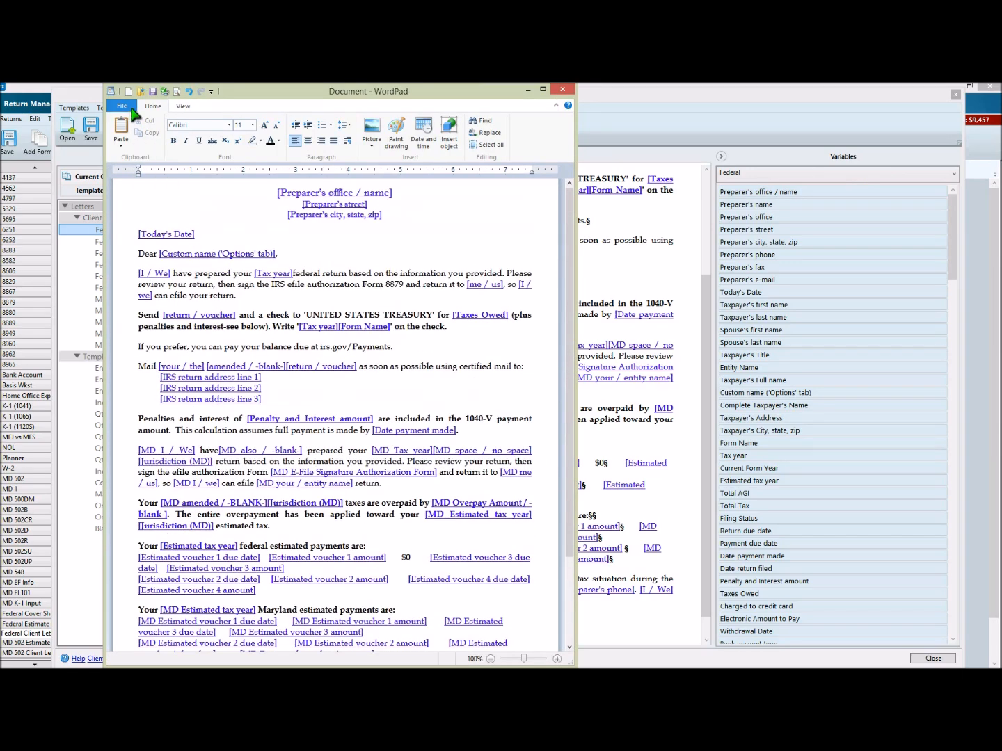
Step: Look at the save format offered for the pasted letter, cancel saving, and close WordPad without keeping the document
click(154, 93)
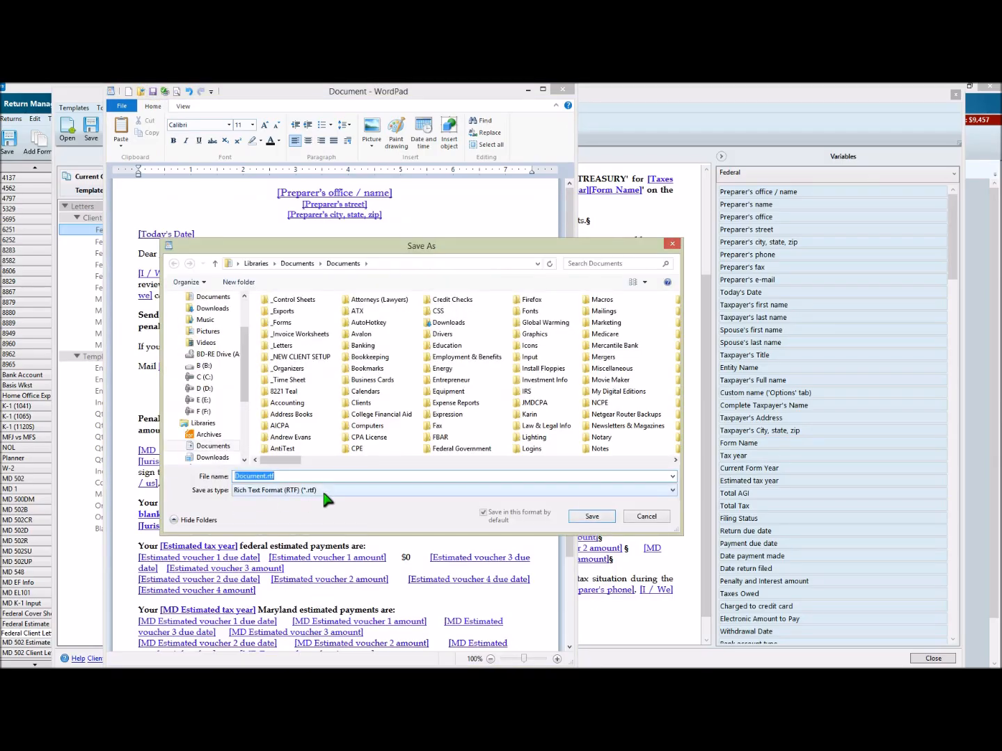
click(651, 517)
click(562, 89)
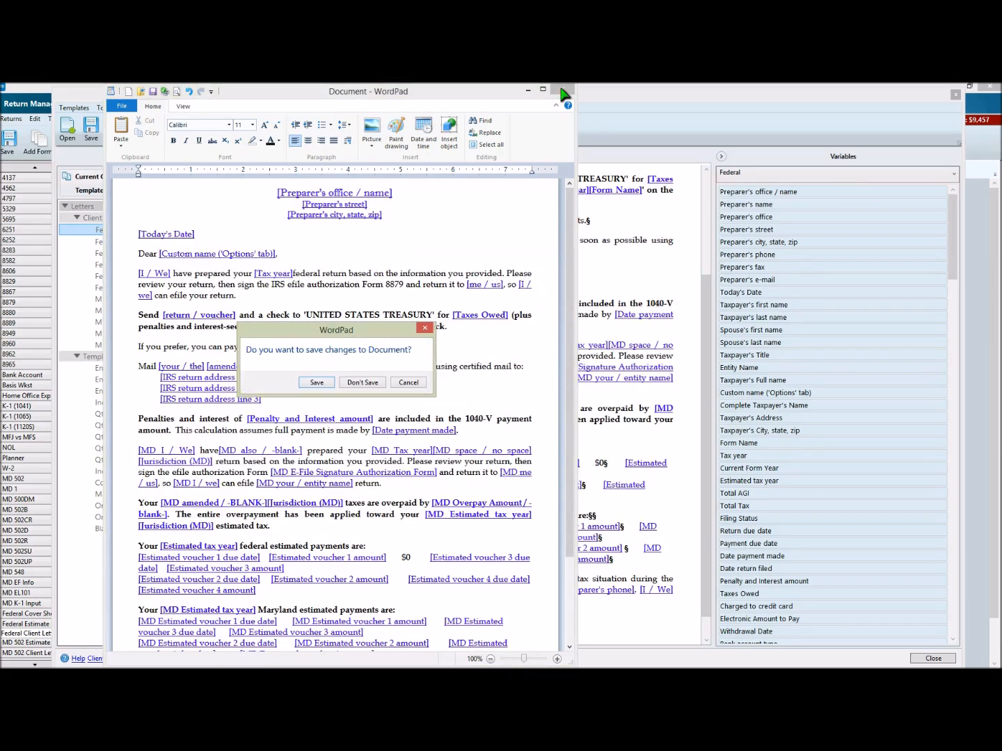
click(360, 382)
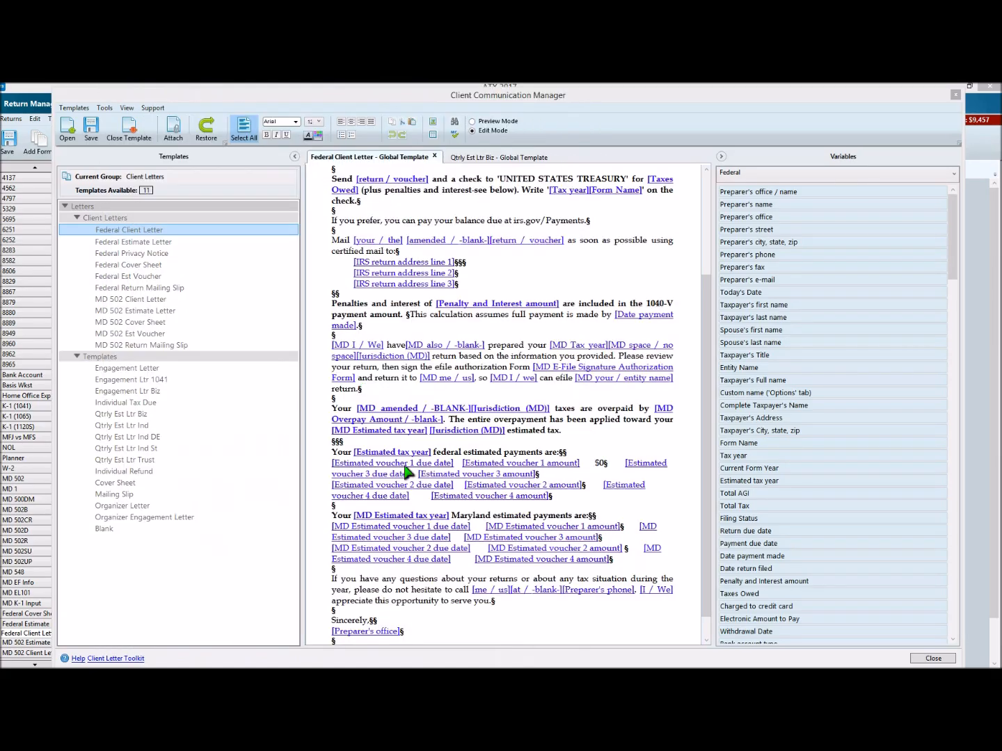
Step: Highlight the federal payment paragraph and the opening paragraph of the Federal Client Letter to see how its text blocks select
scroll(518, 362, up, 3)
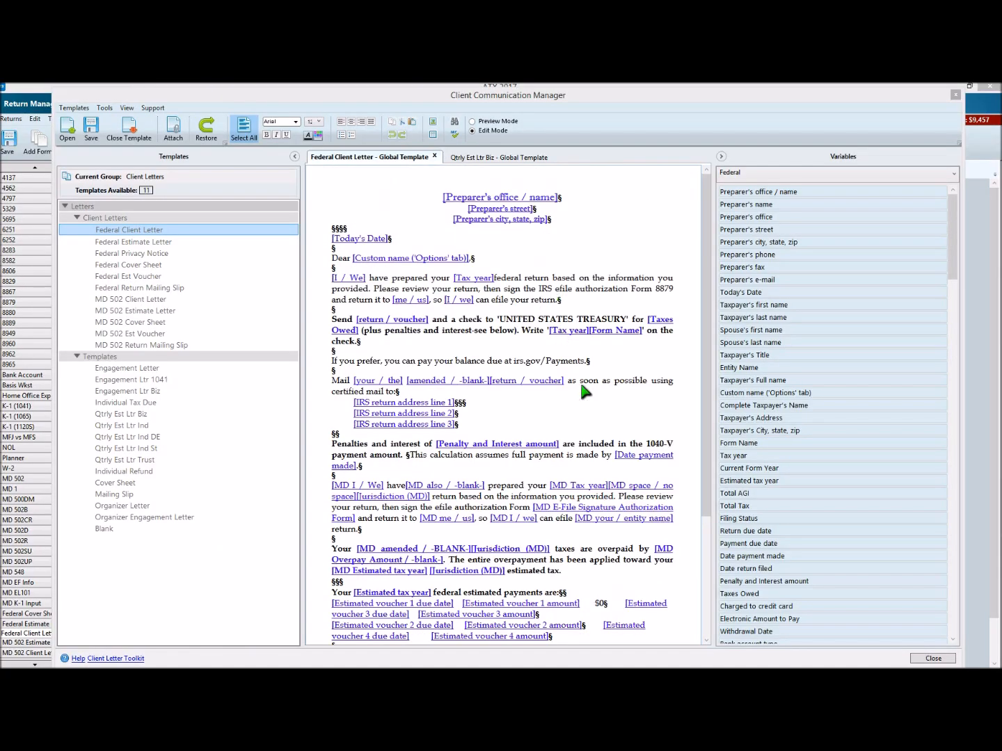
click(147, 417)
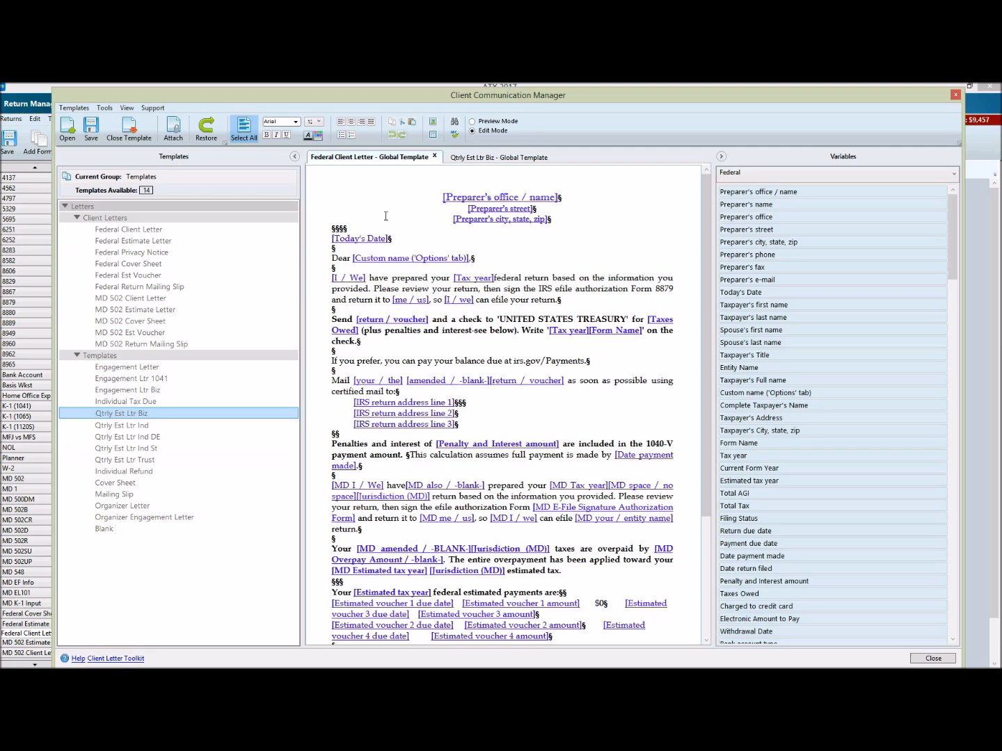
click(572, 314)
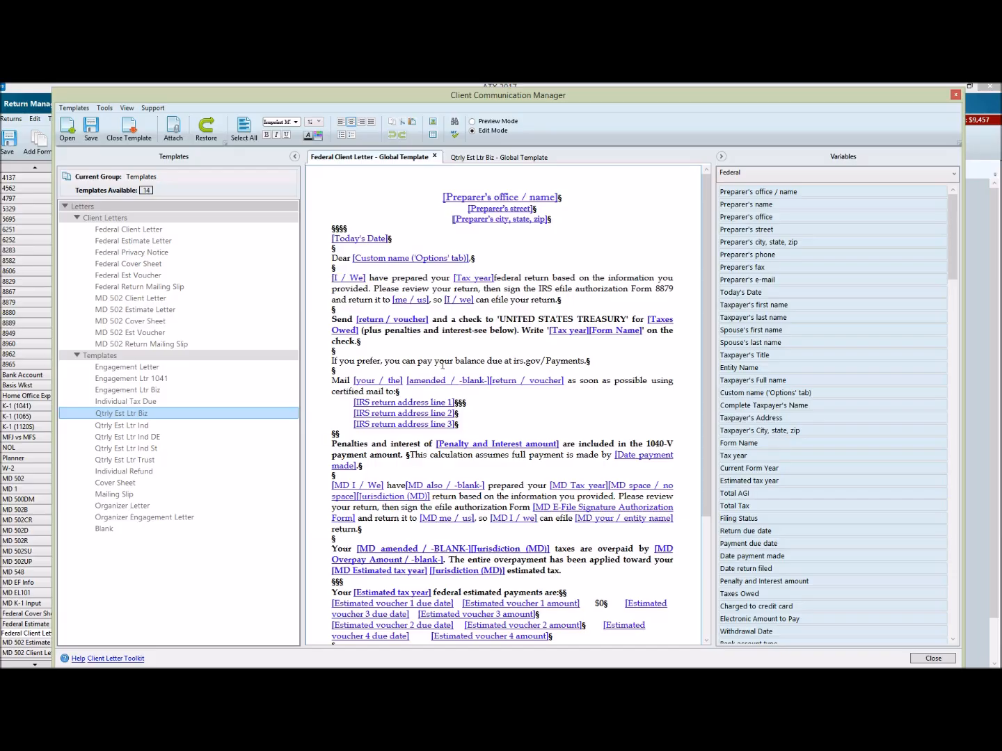
triple_click(467, 325)
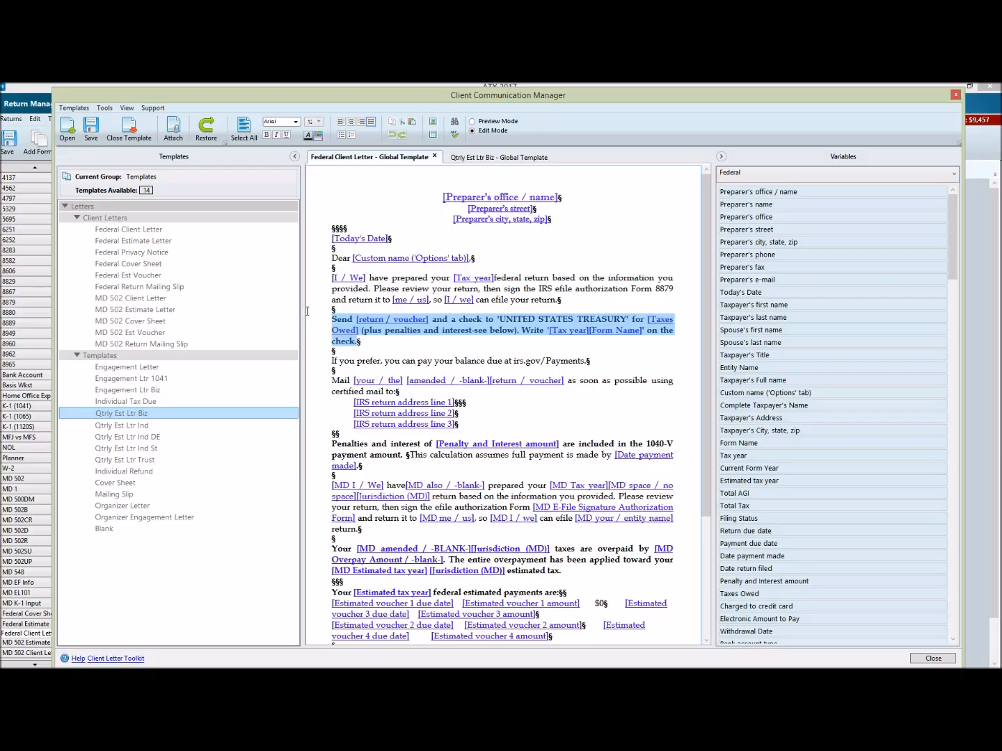
triple_click(325, 274)
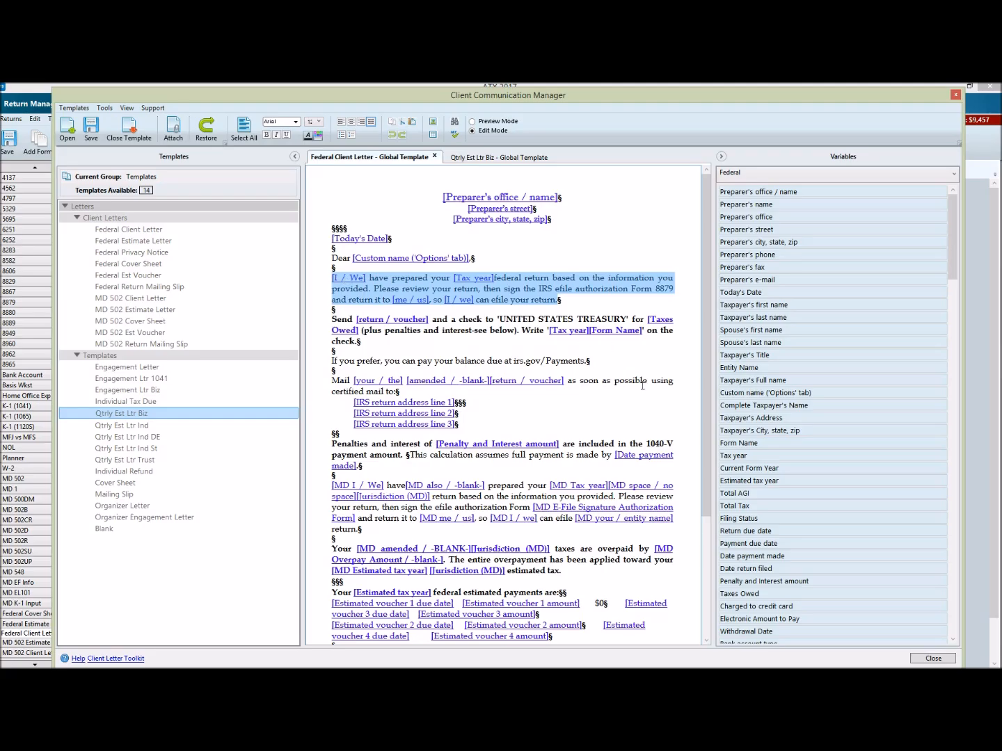
click(653, 366)
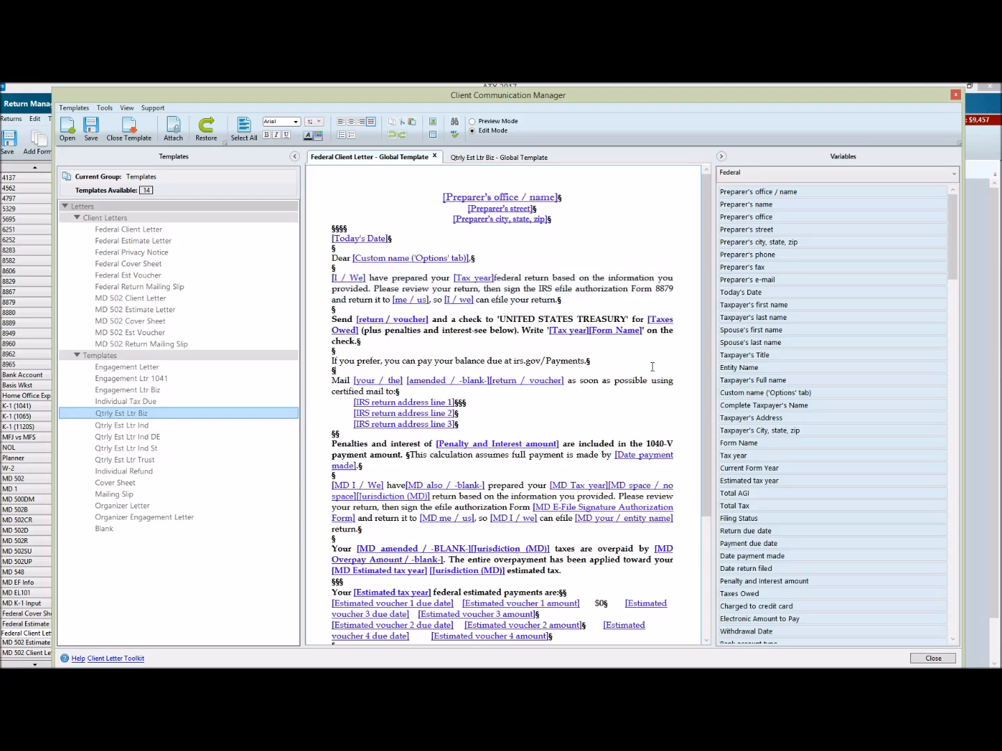
click(242, 131)
click(642, 319)
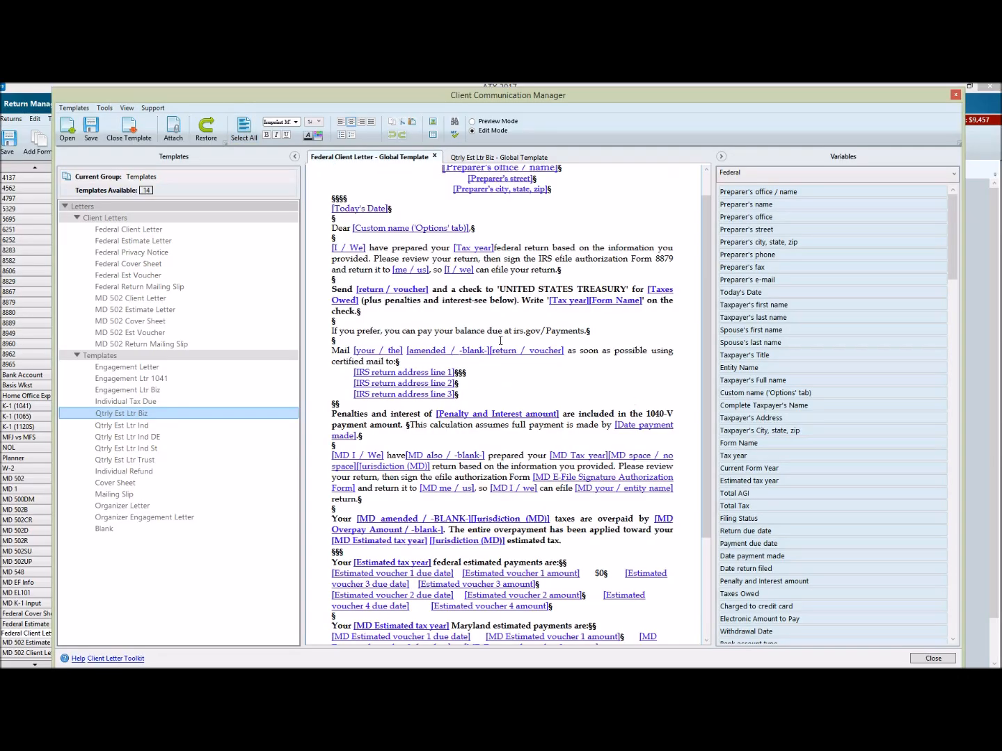
Step: Read through the Federal Client Letter template from the preparer heading to the closing, including the federal and Maryland estimated payment sections
scroll(577, 451, down, 4)
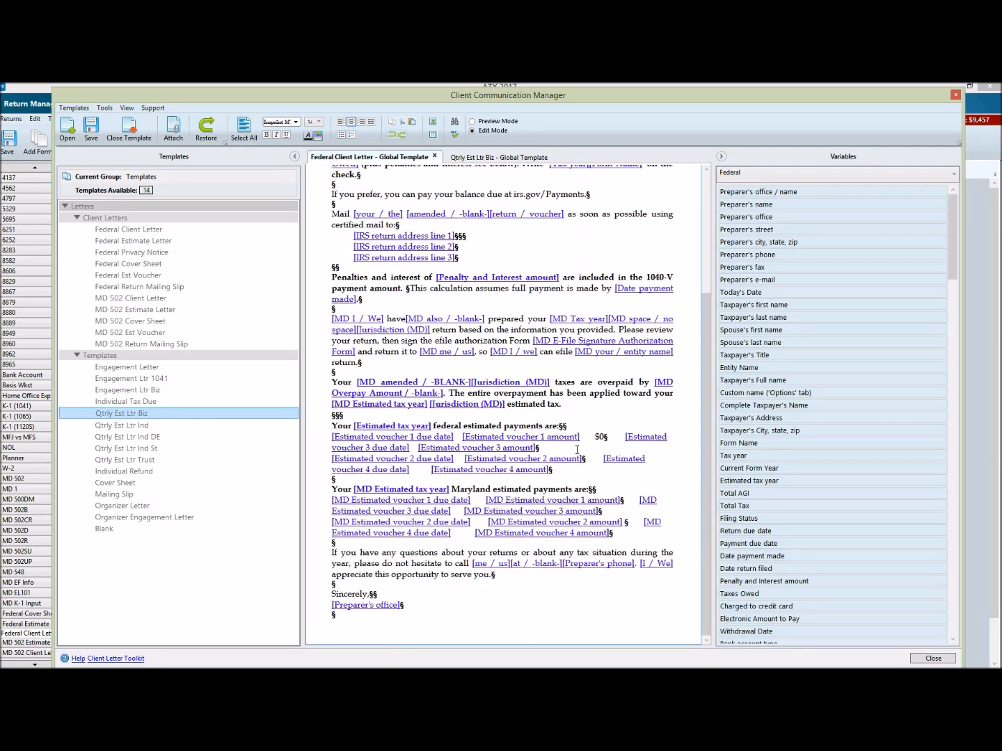
scroll(577, 450, up, 4)
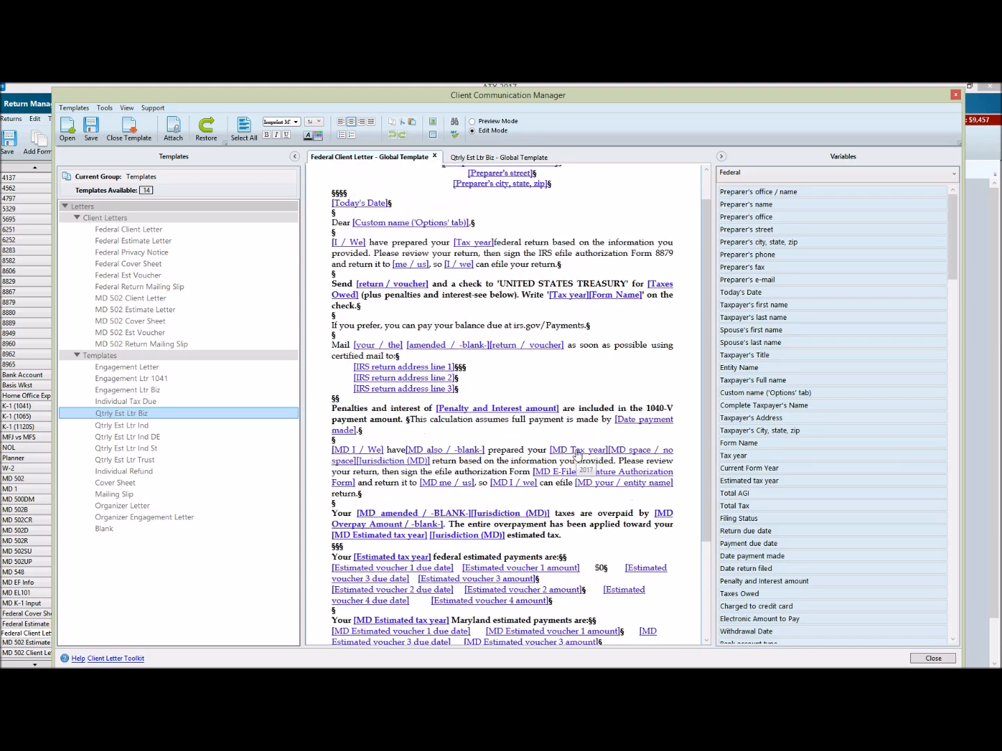
scroll(577, 450, down, 1)
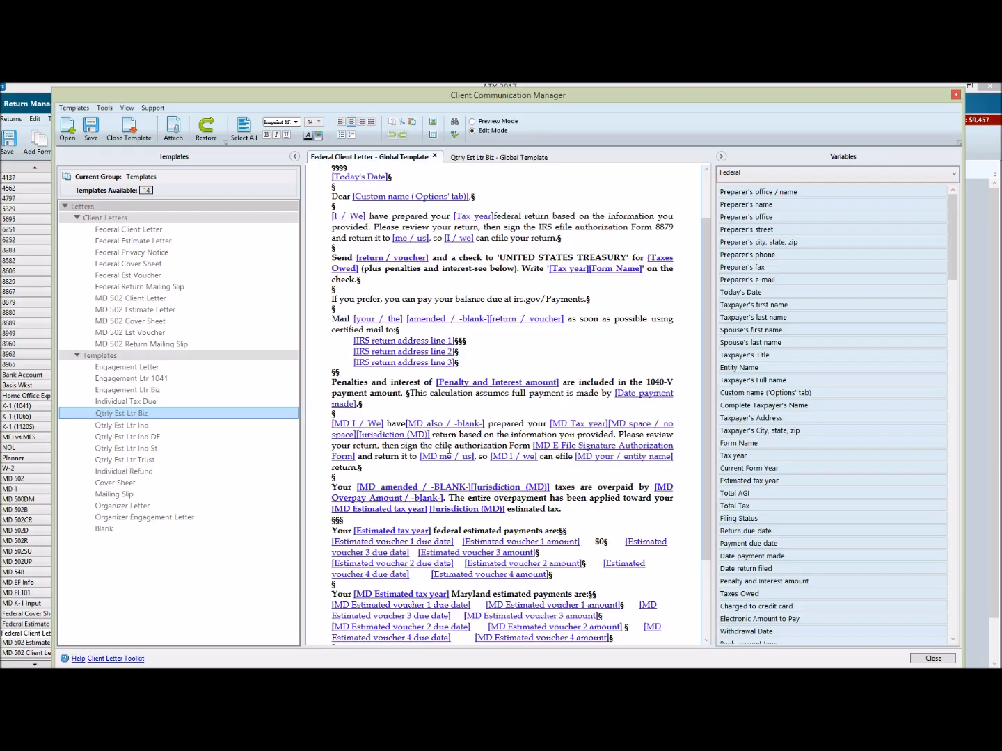
scroll(589, 506, down, 4)
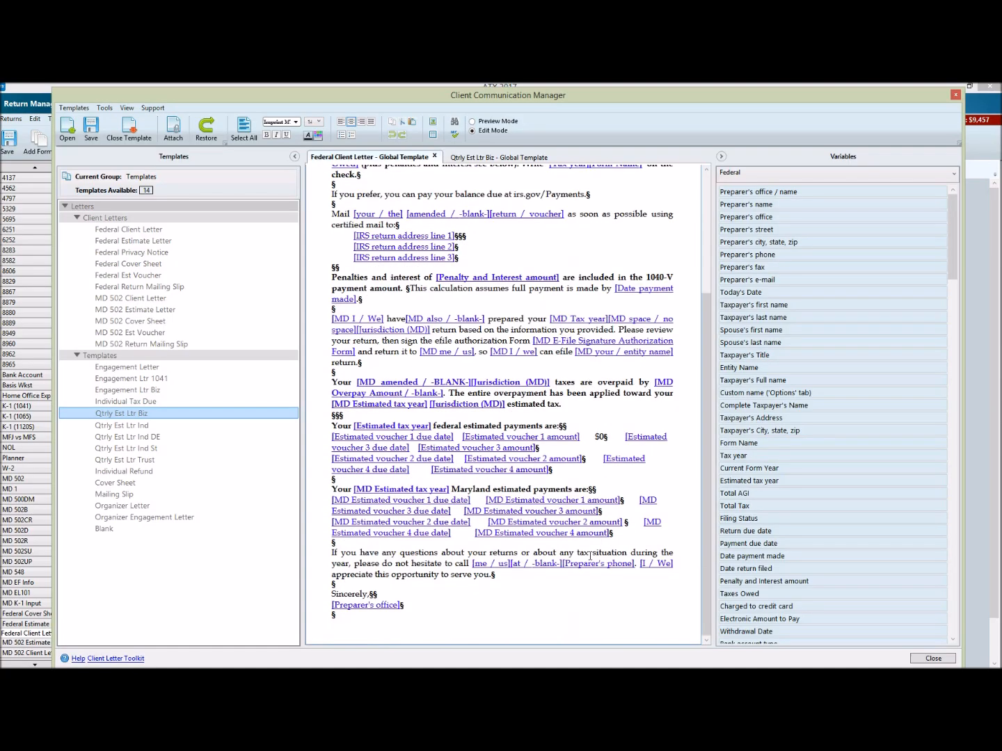
scroll(456, 565, up, 6)
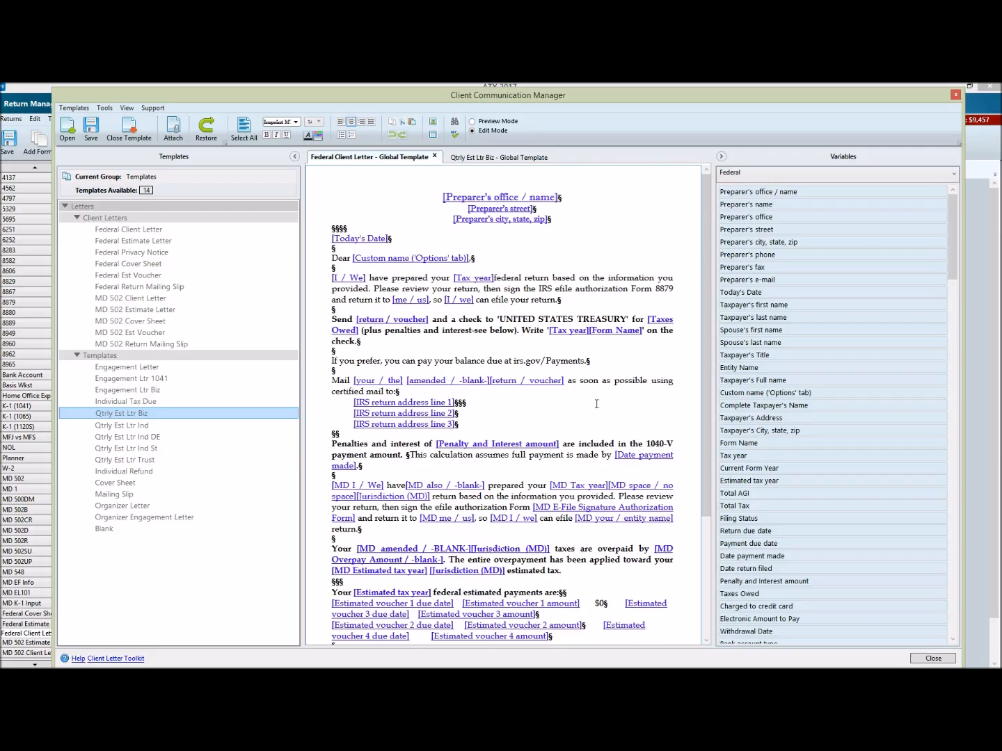
scroll(535, 296, down, 1)
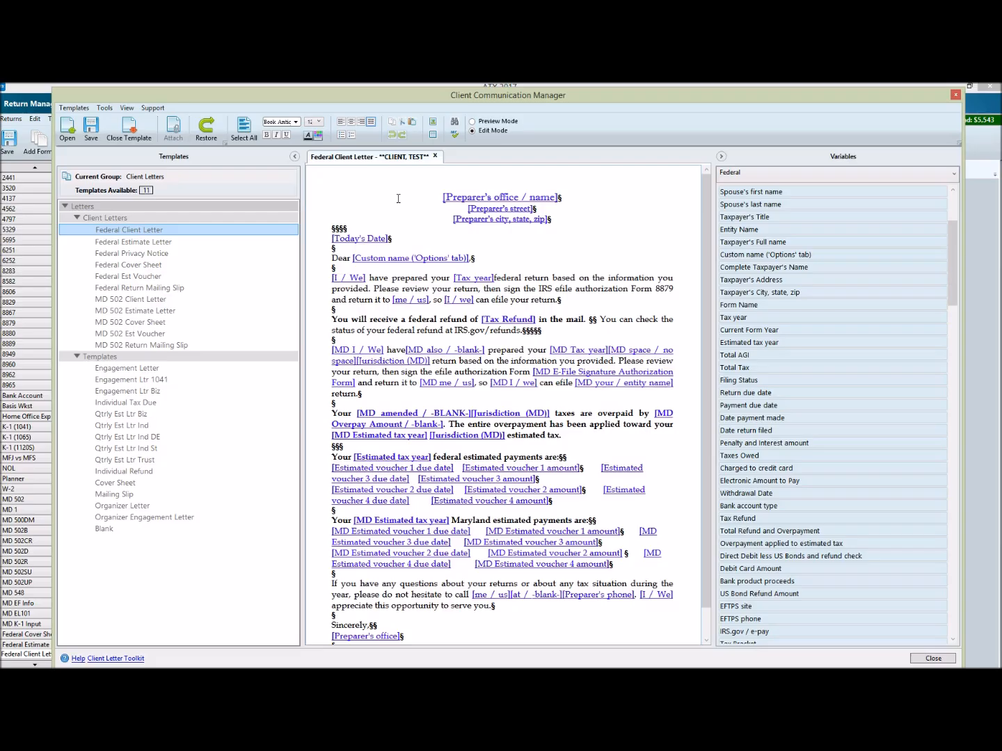
Step: Leave the letter templates and inspect the Return Manager's backup choices for other data such as Setup Data, without running a backup
key(Escape)
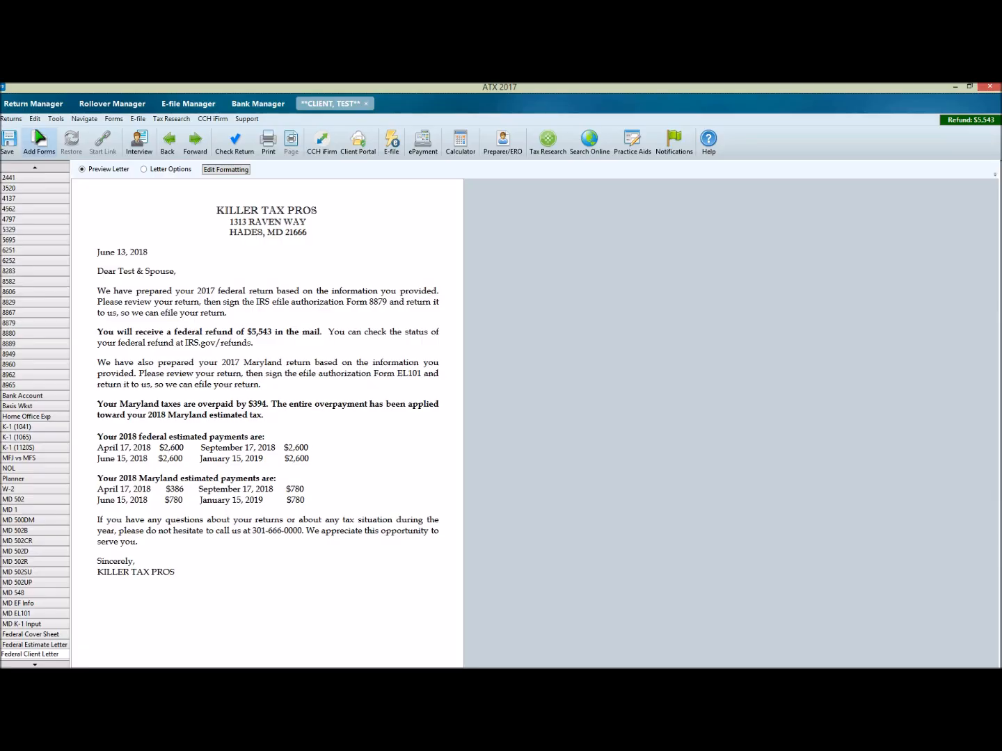
click(43, 110)
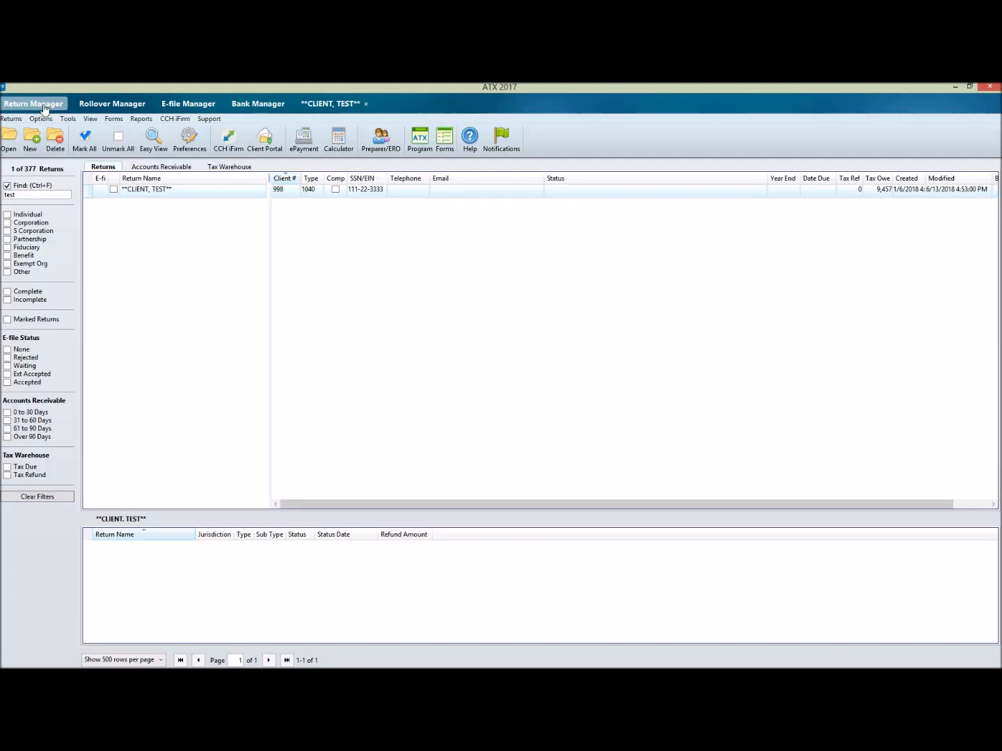
click(11, 118)
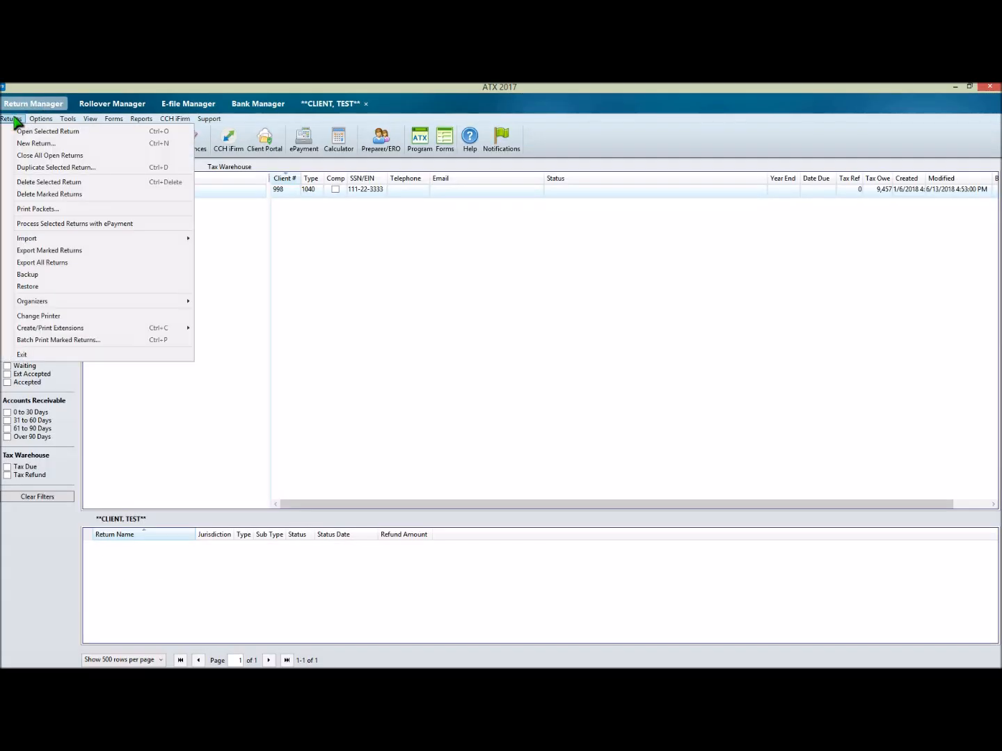
click(29, 275)
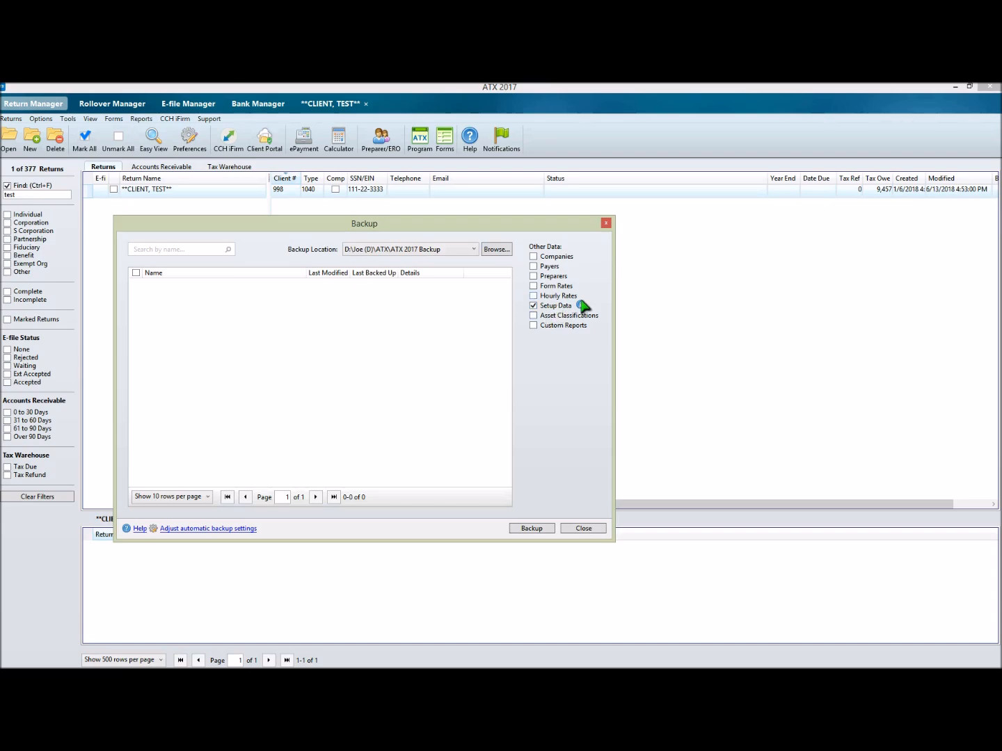
click(583, 529)
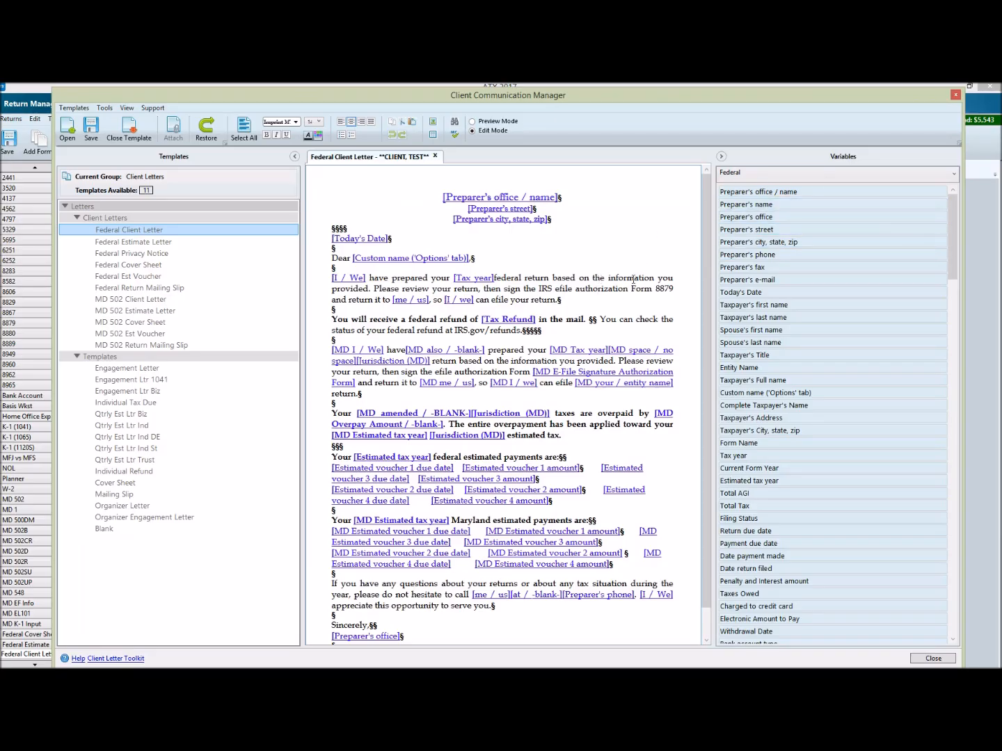
Step: Insert the Total AGI variable after "federal return based" in the Federal Client Letter's opening paragraph and check the value it resolves to
click(579, 278)
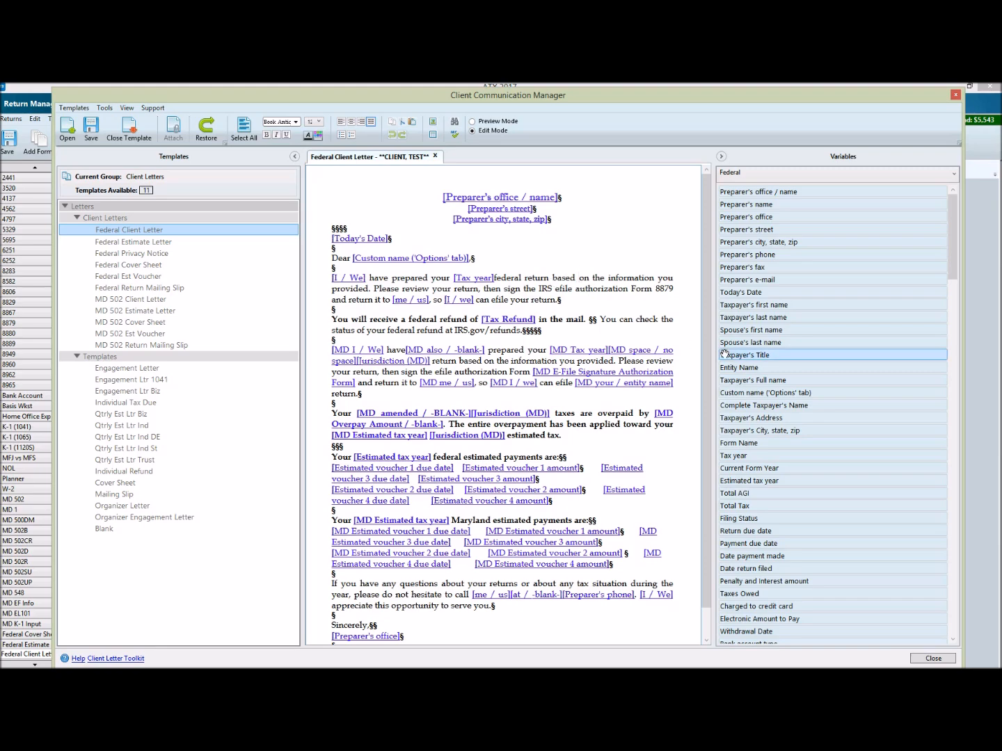
double_click(736, 494)
mouse_move(627, 281)
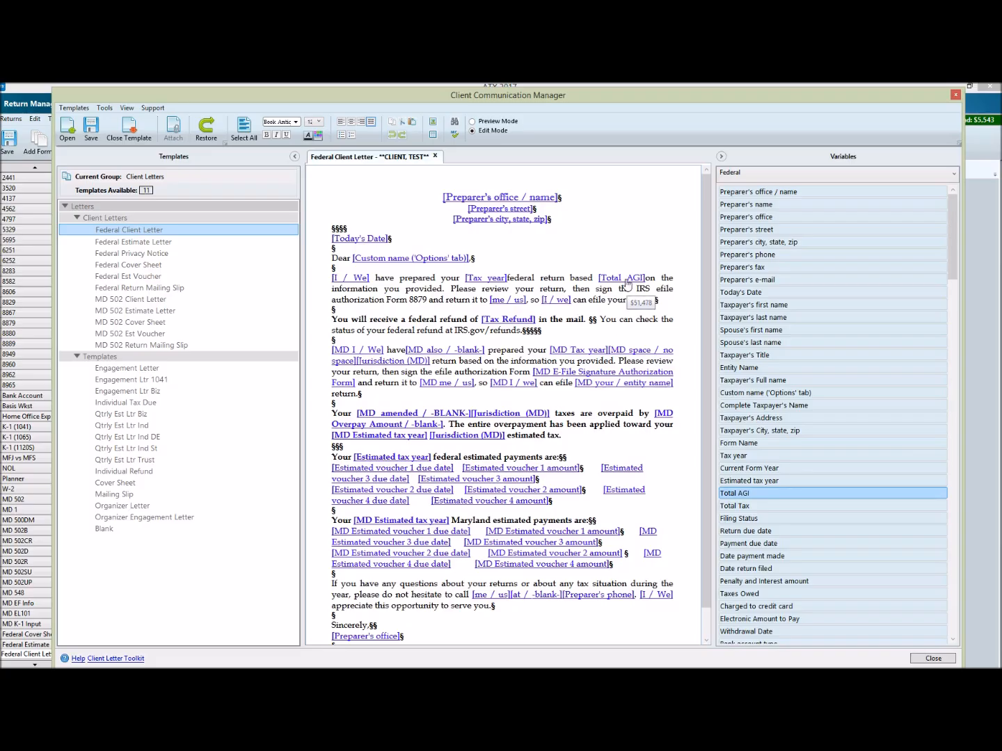
mouse_move(514, 304)
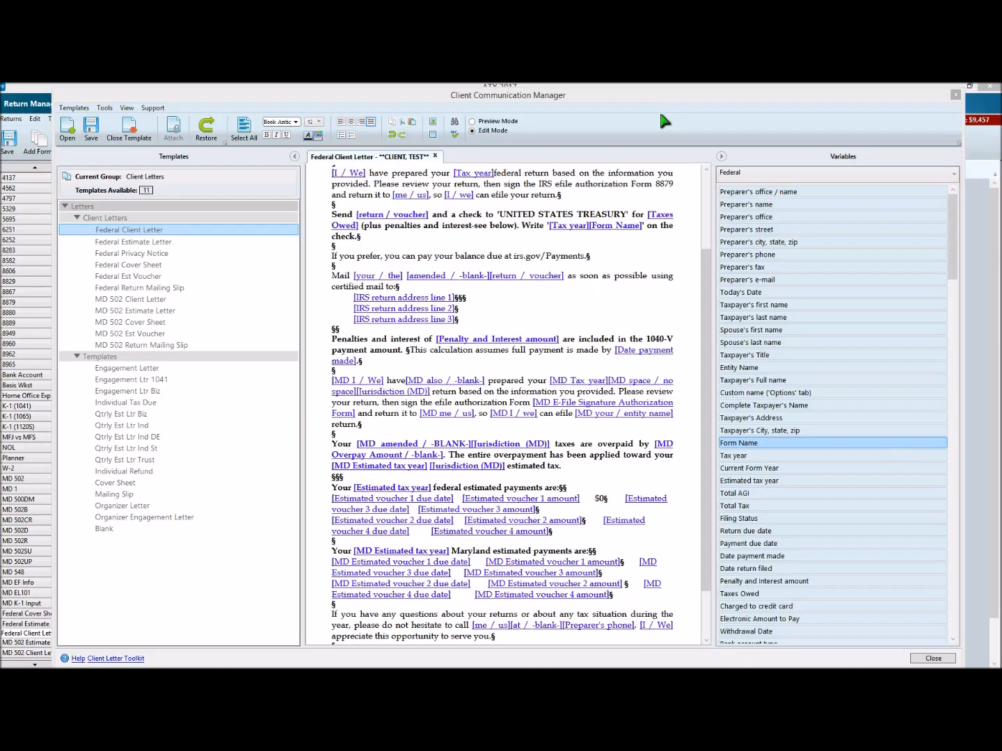
Step: Close the client's Federal Client Letter without saving and open the Federal Estimate Letter global template
click(435, 155)
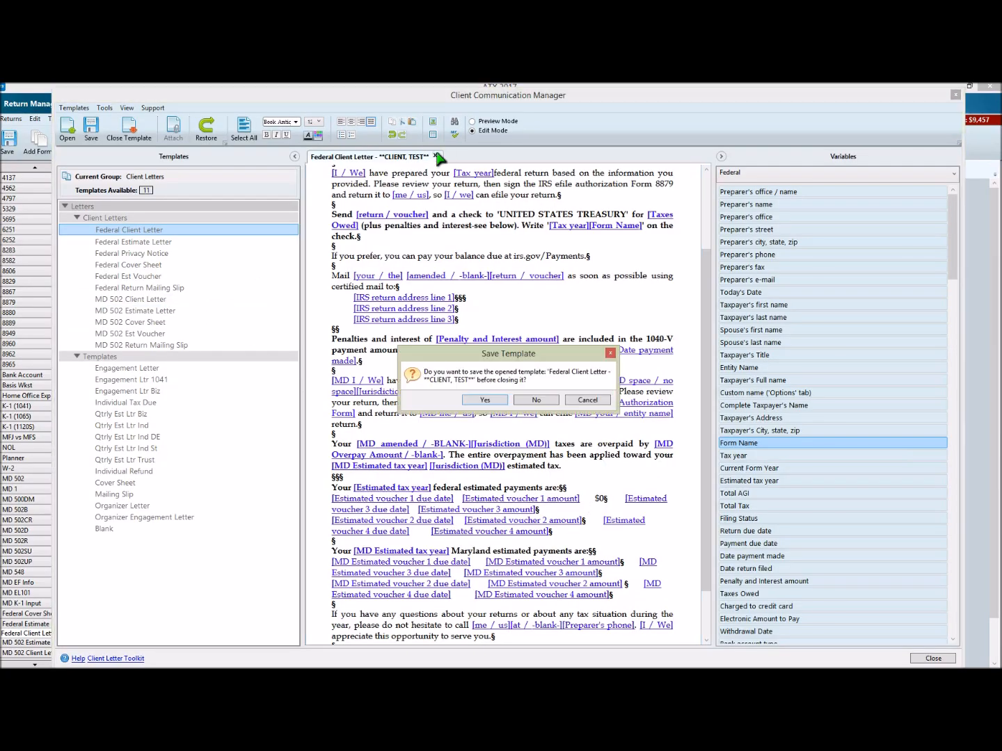
click(535, 401)
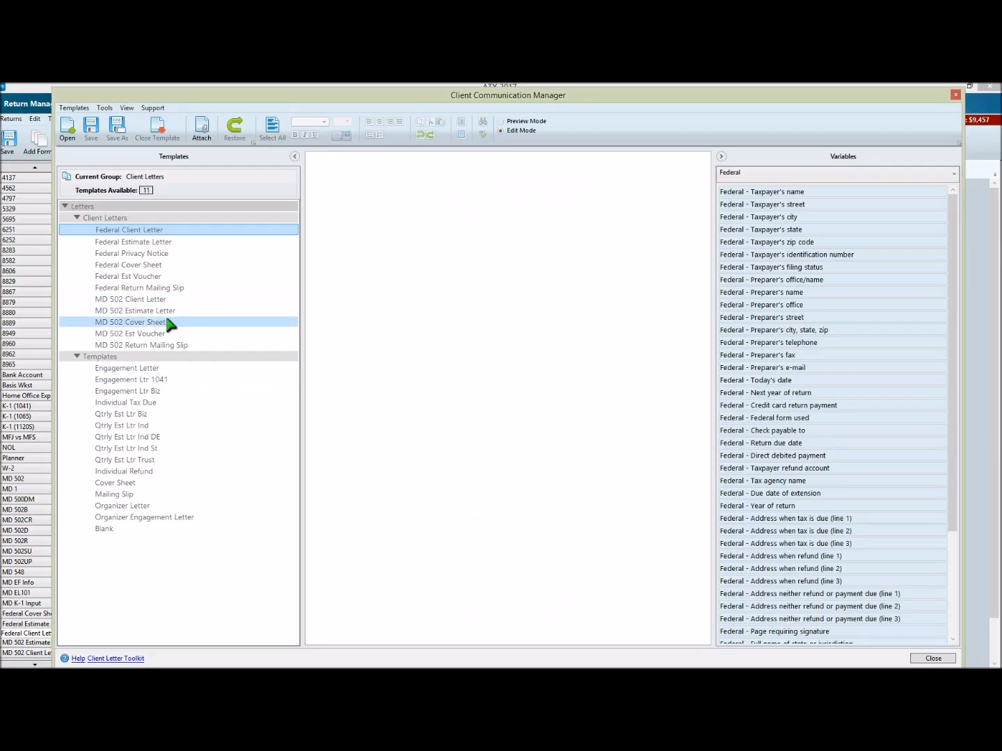
double_click(146, 242)
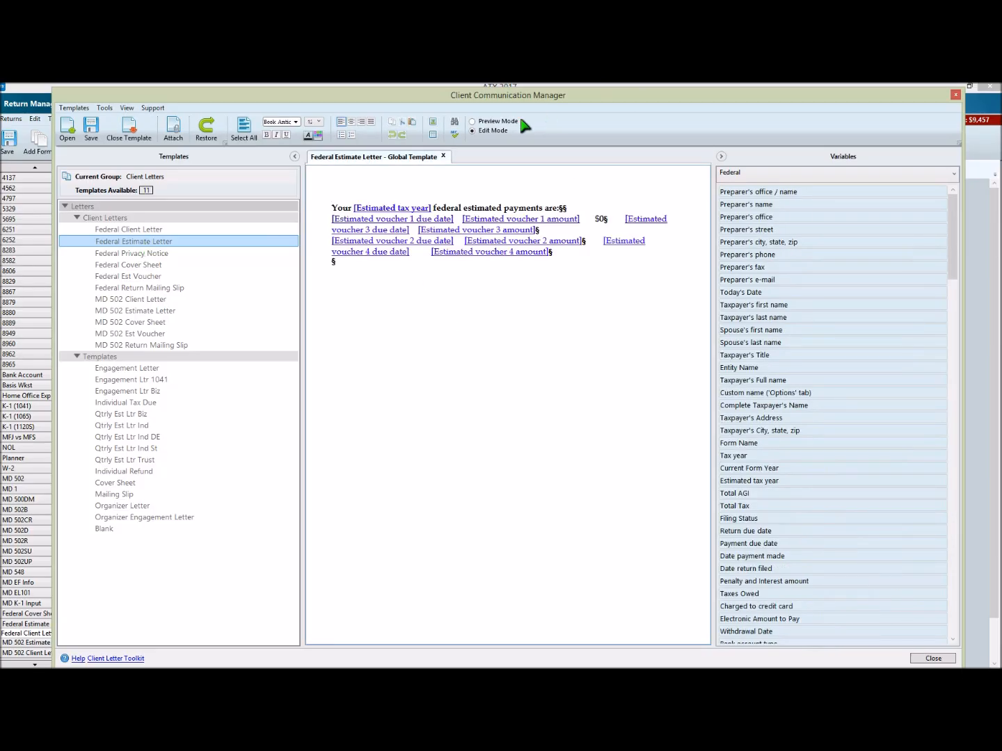
Step: Preview the Federal Estimate Letter with the client's payment dates and amounts, and return to the editable variables
click(499, 122)
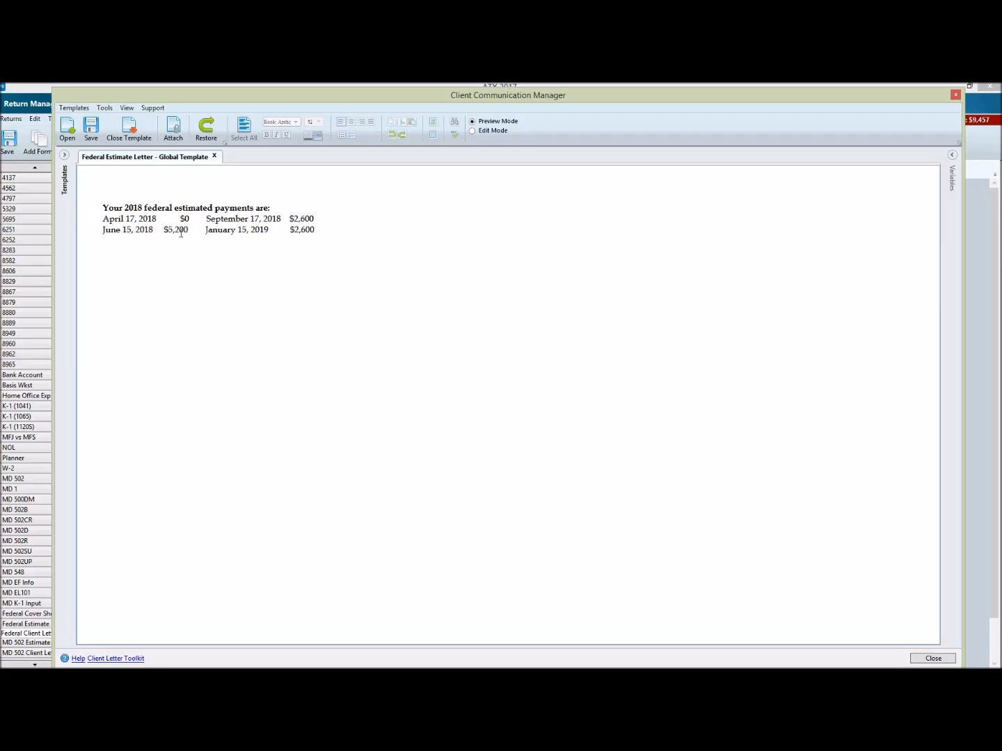
click(495, 132)
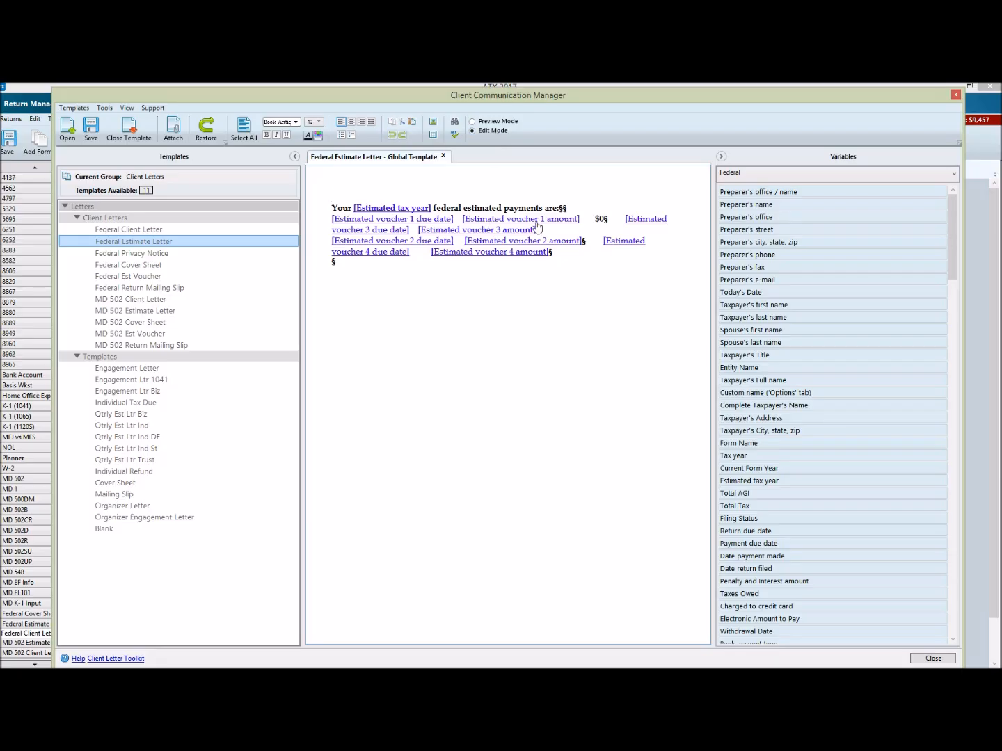
mouse_move(516, 234)
Step: Close the Federal Estimate Letter and the Client Communication Manager, and review the estimated payments in the client letter preview
click(442, 156)
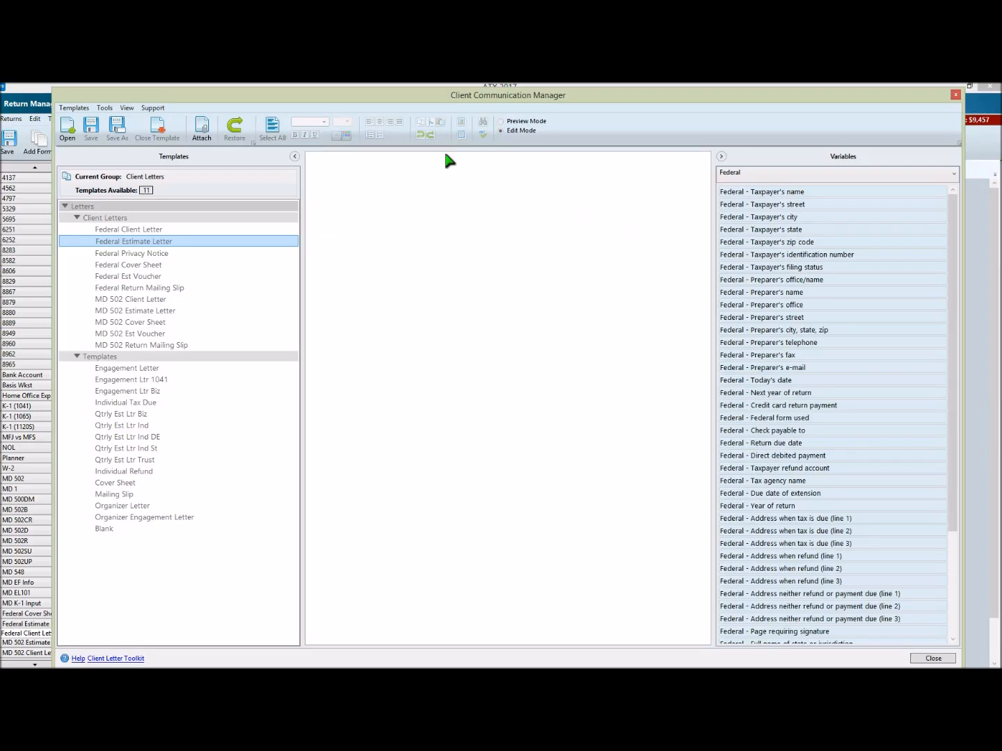
click(956, 94)
scroll(311, 518, down, 1)
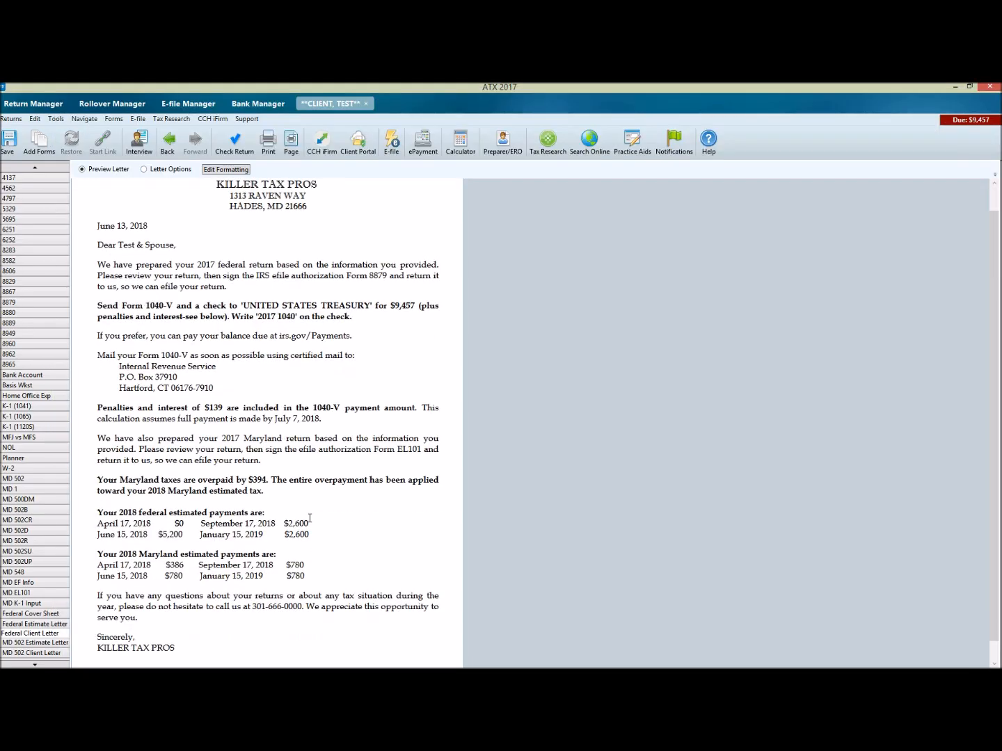
Step: Set the number of payments to Four (default) in the 1040-ES options and go back to the Federal Client Letter preview
scroll(31, 258, up, 8)
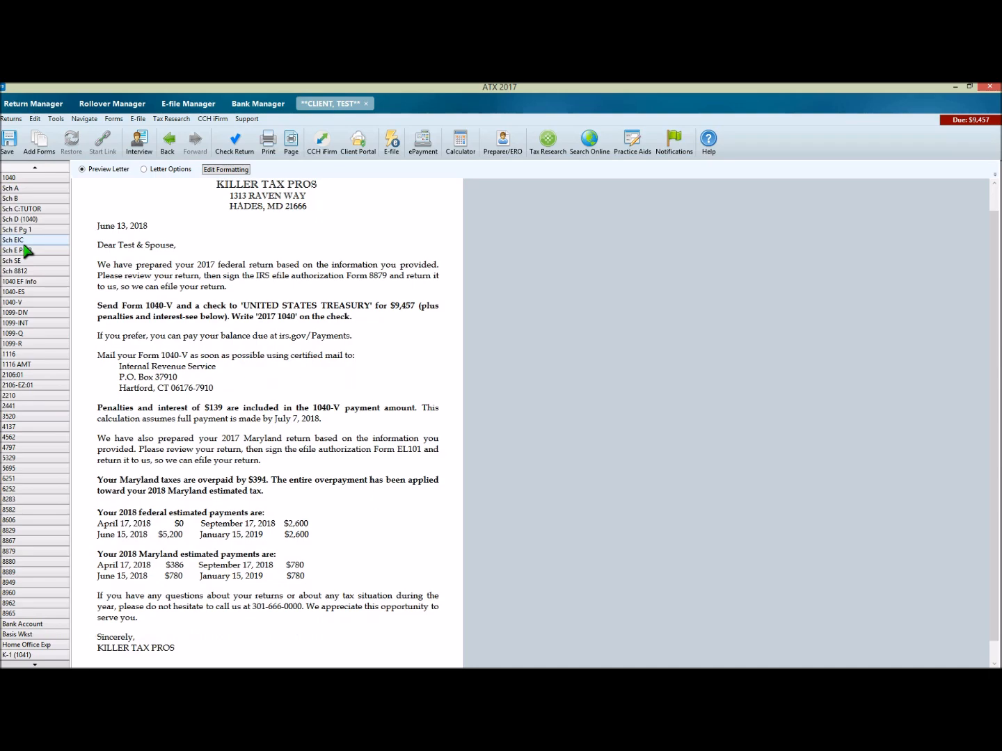
click(29, 291)
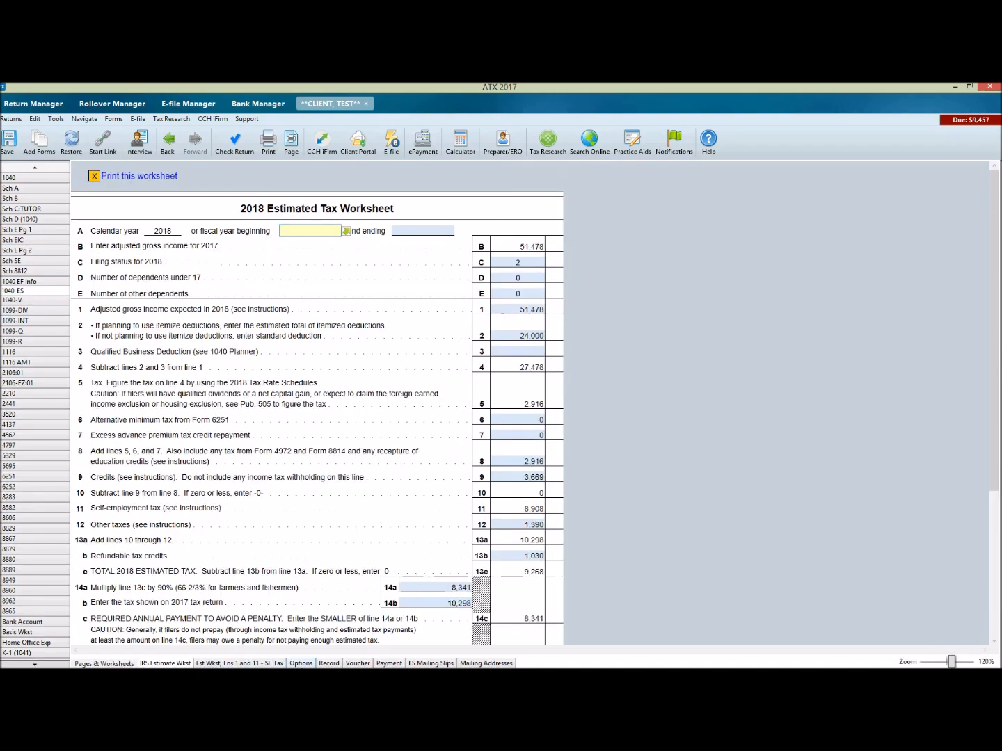
click(301, 663)
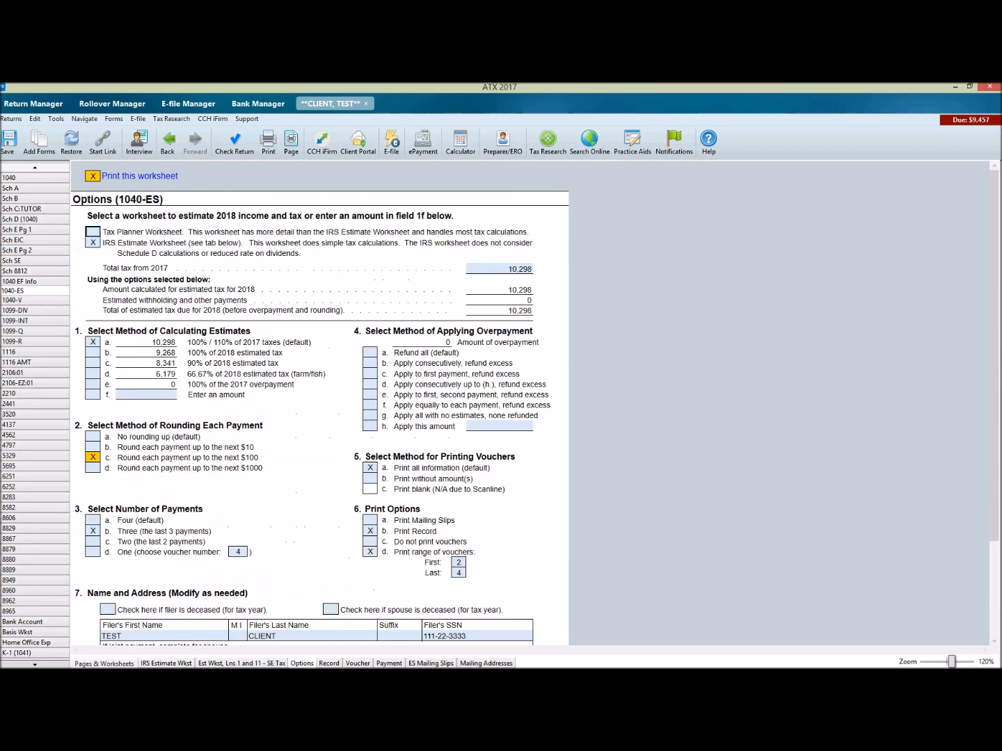
click(93, 522)
key(alt+Left)
key(alt+Left)
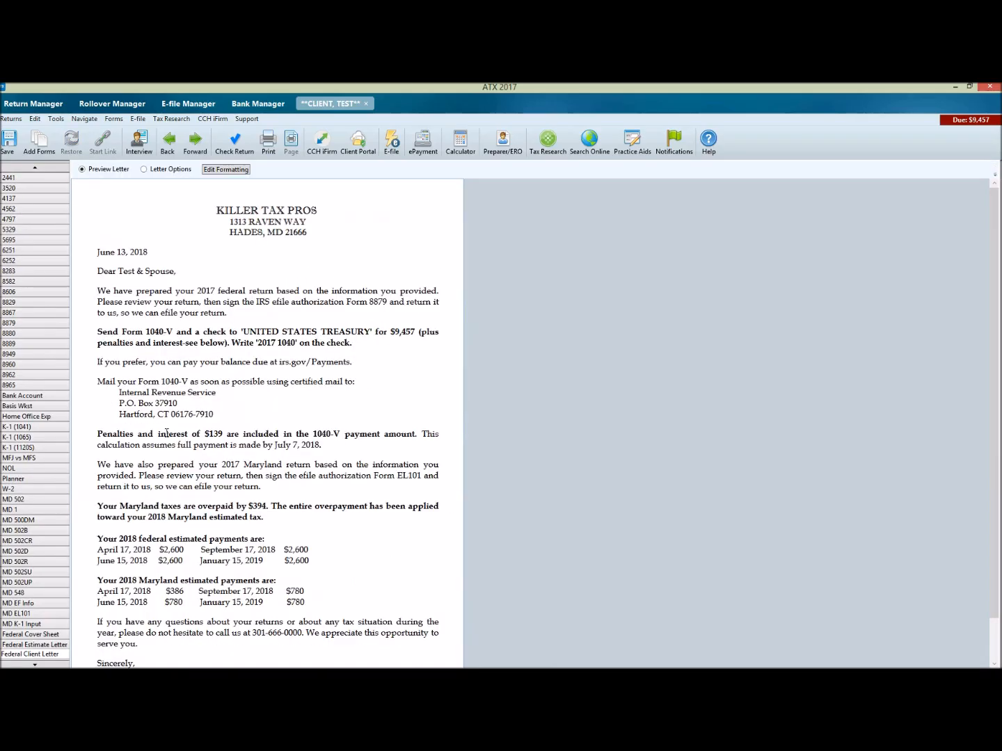
Step: Review the Federal Client Letter's balance due, penalty and estimated payment variables in its editable version, and close the Client Communication Manager
click(224, 170)
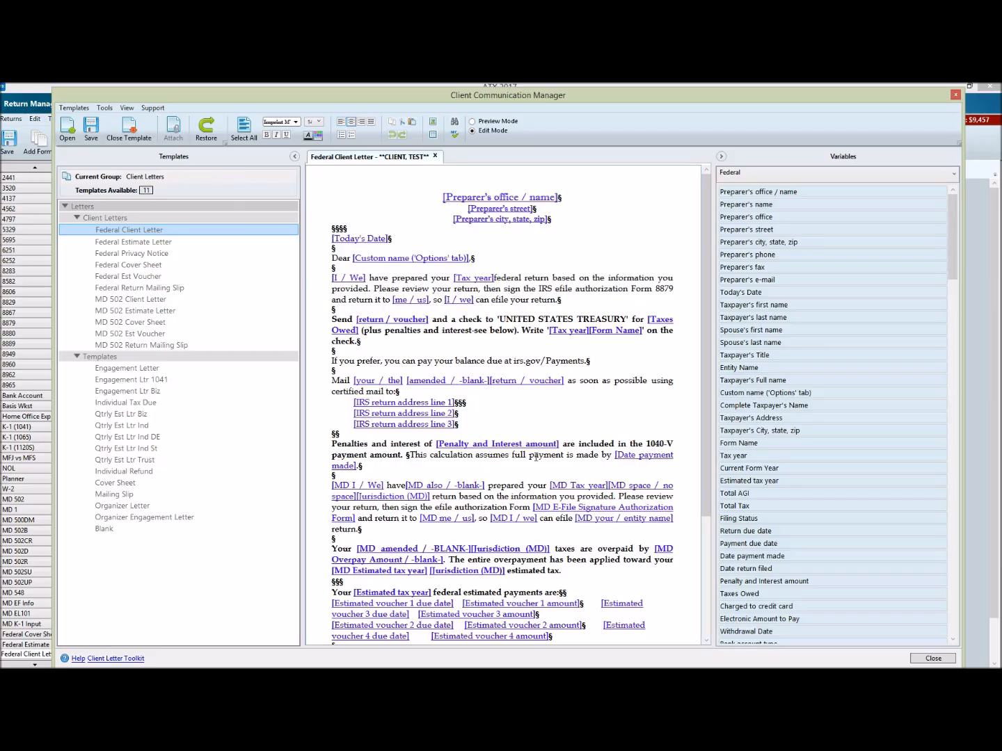
scroll(536, 478, down, 2)
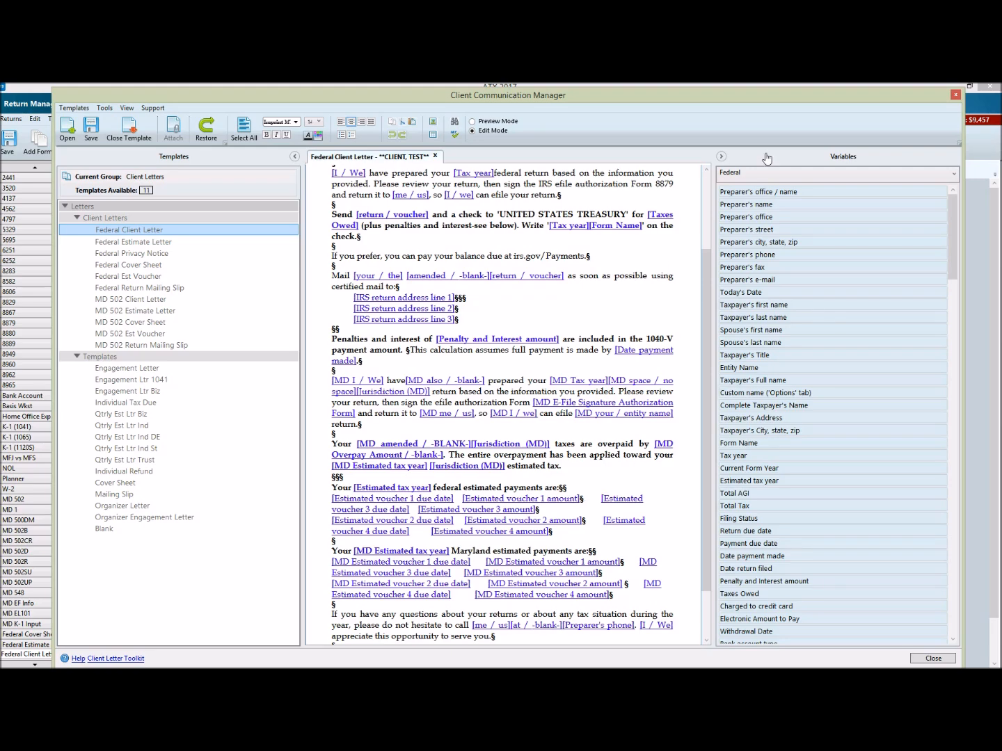
click(955, 96)
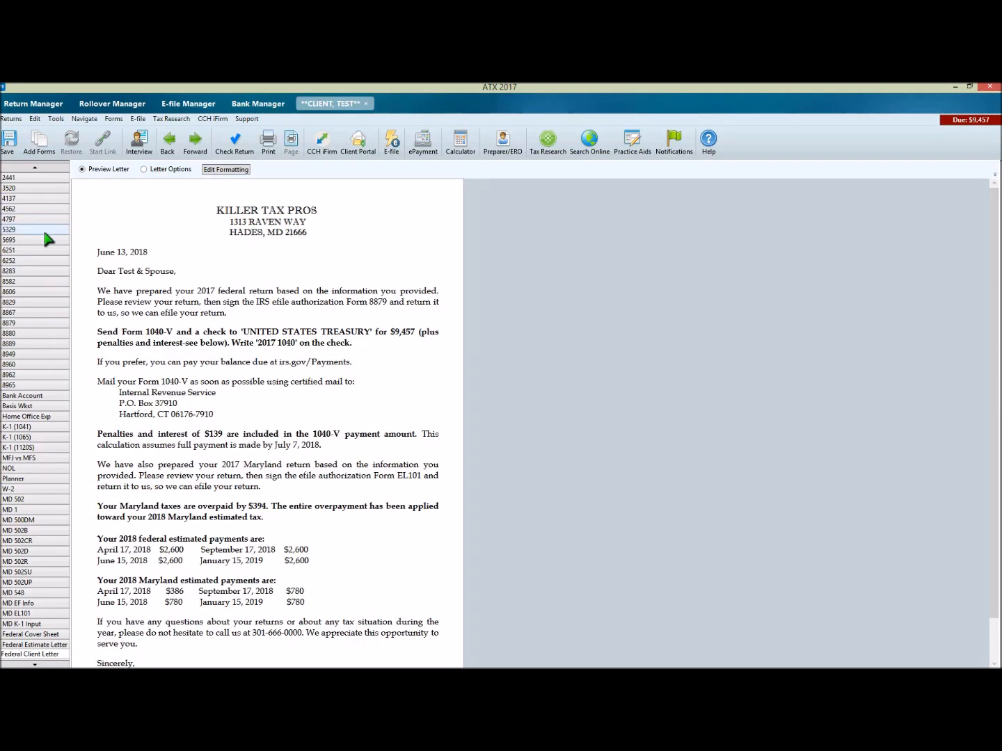
Step: Enter 15,000 as the amount paid with the extension request on Form 1040 line 70, and go back to the Federal Client Letter preview
scroll(46, 240, up, 7)
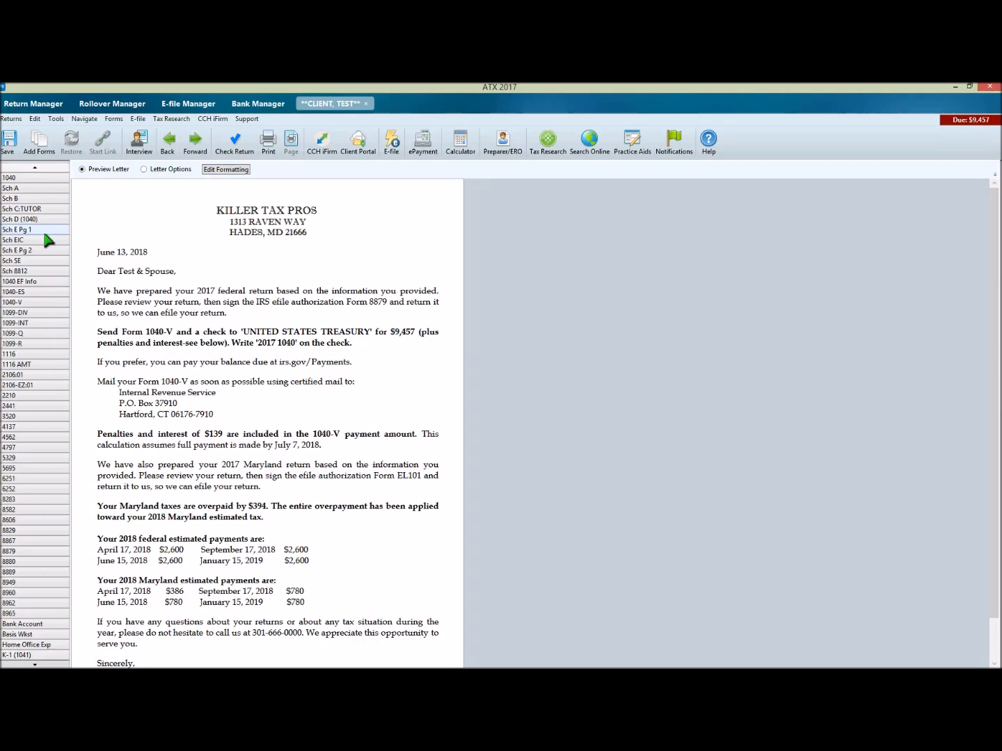
click(43, 177)
scroll(518, 572, down, 6)
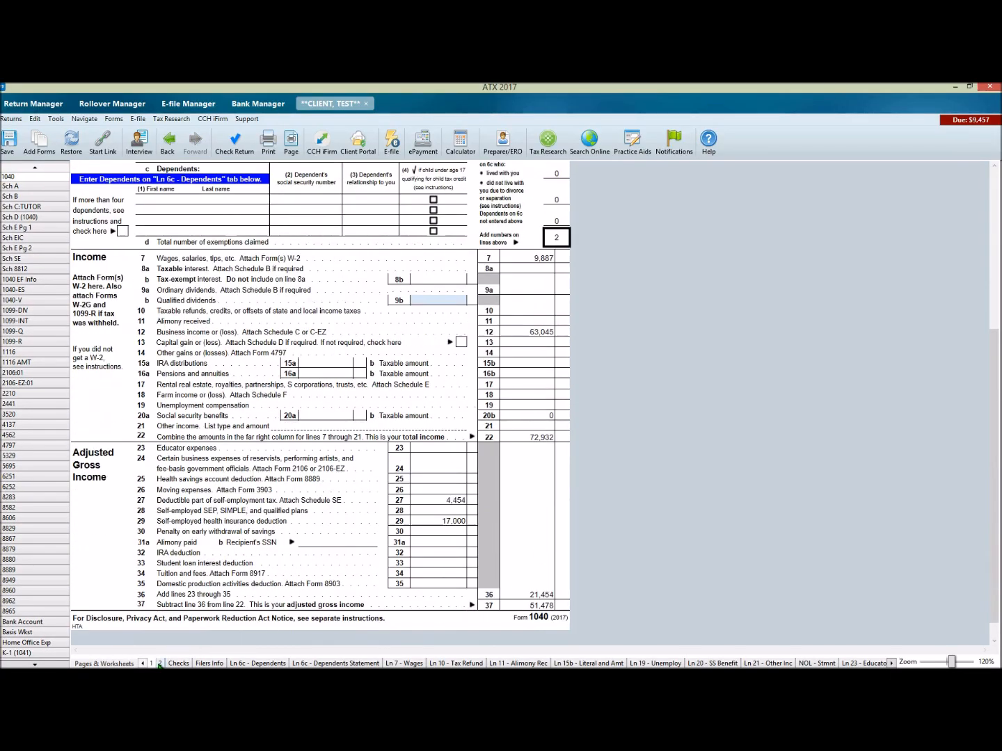
click(160, 664)
scroll(414, 394, down, 2)
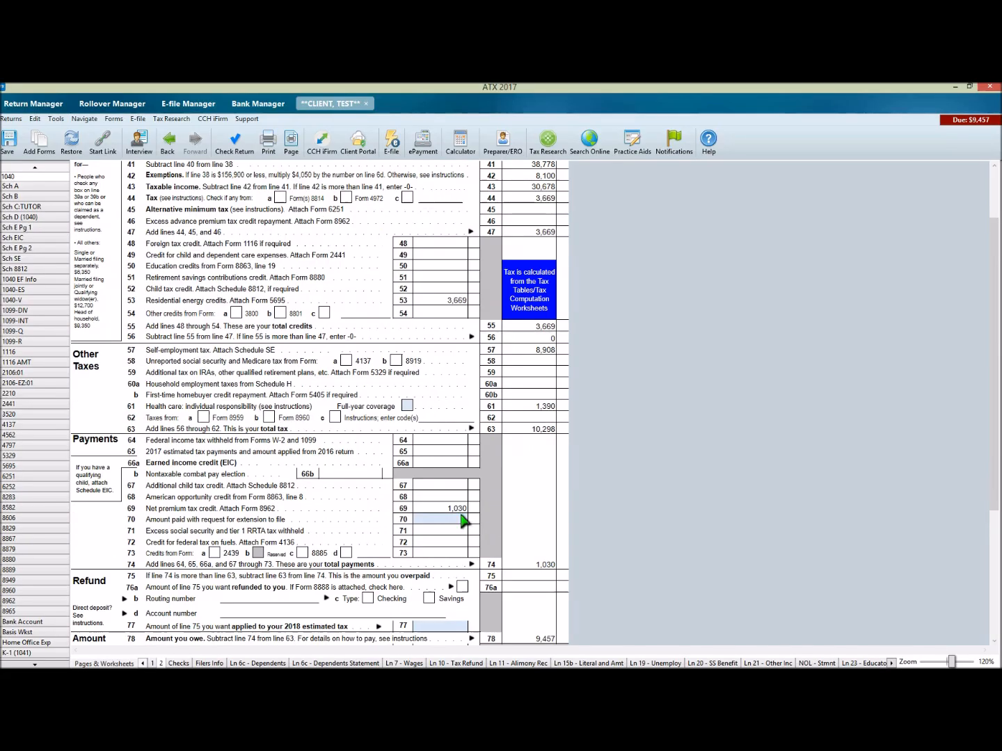
click(441, 519)
text(15000)
key(Return)
scroll(525, 515, down, 1)
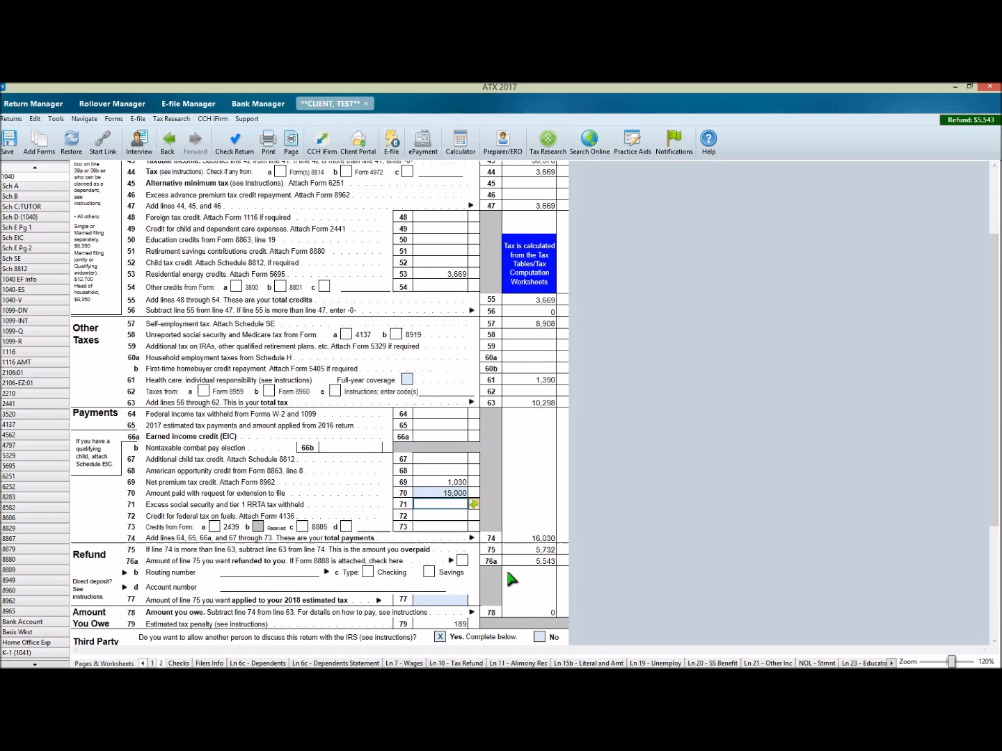
key(alt+Left)
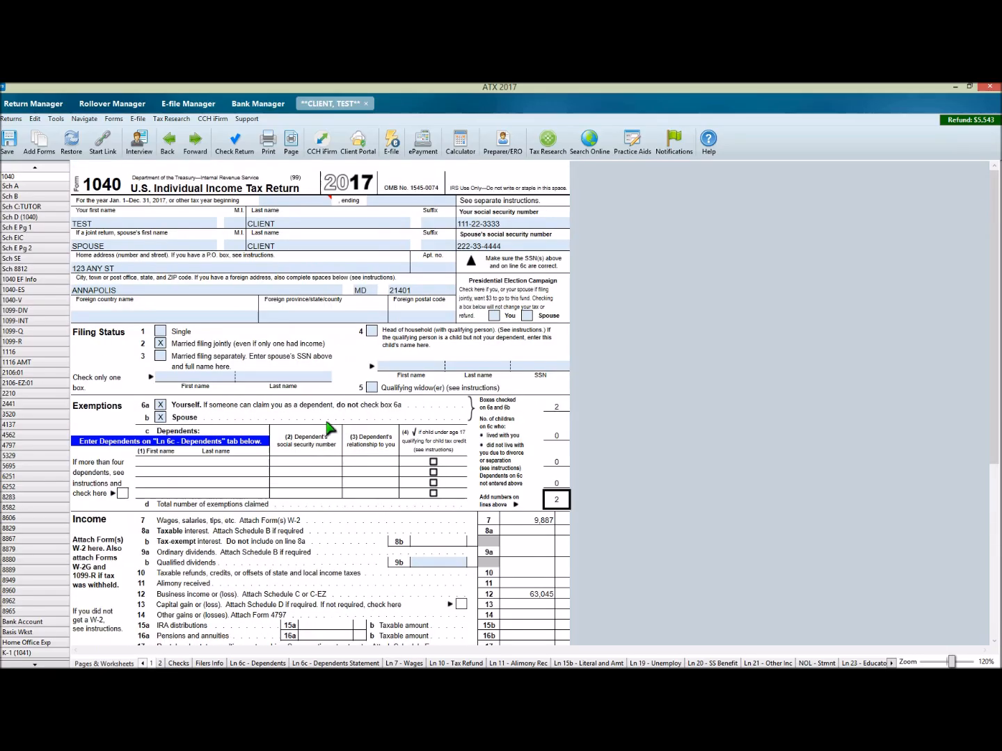
key(alt+Left)
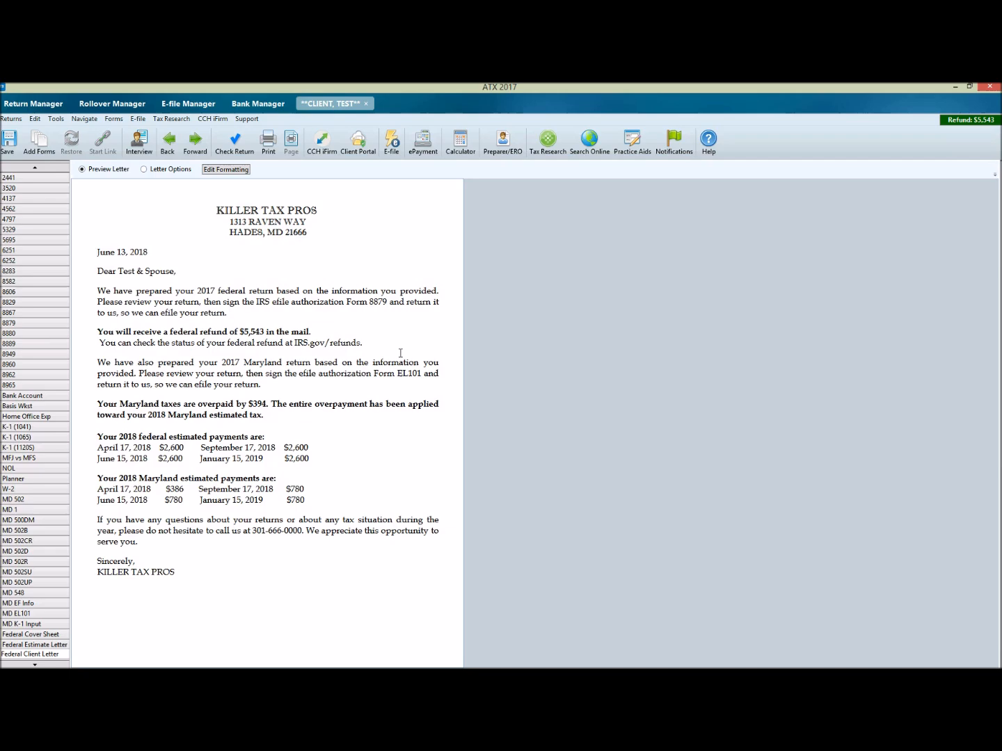
Step: Join the refund status sentence to the refund paragraph in the Federal Client Letter and save the change for this return only
click(226, 169)
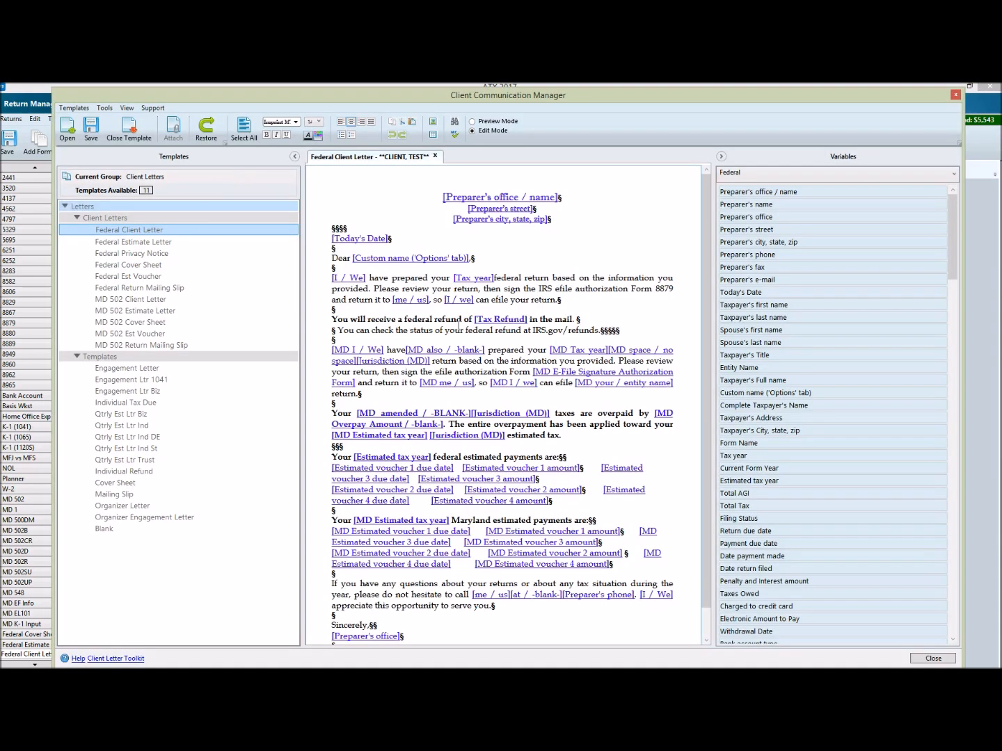
click(581, 321)
key(Delete)
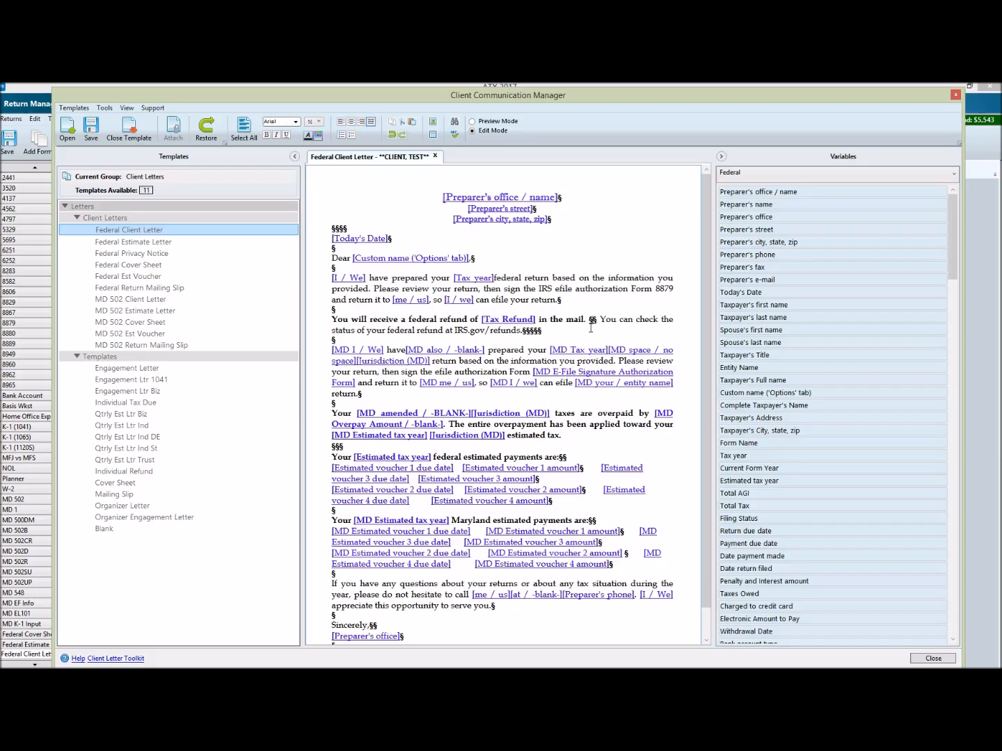
click(503, 122)
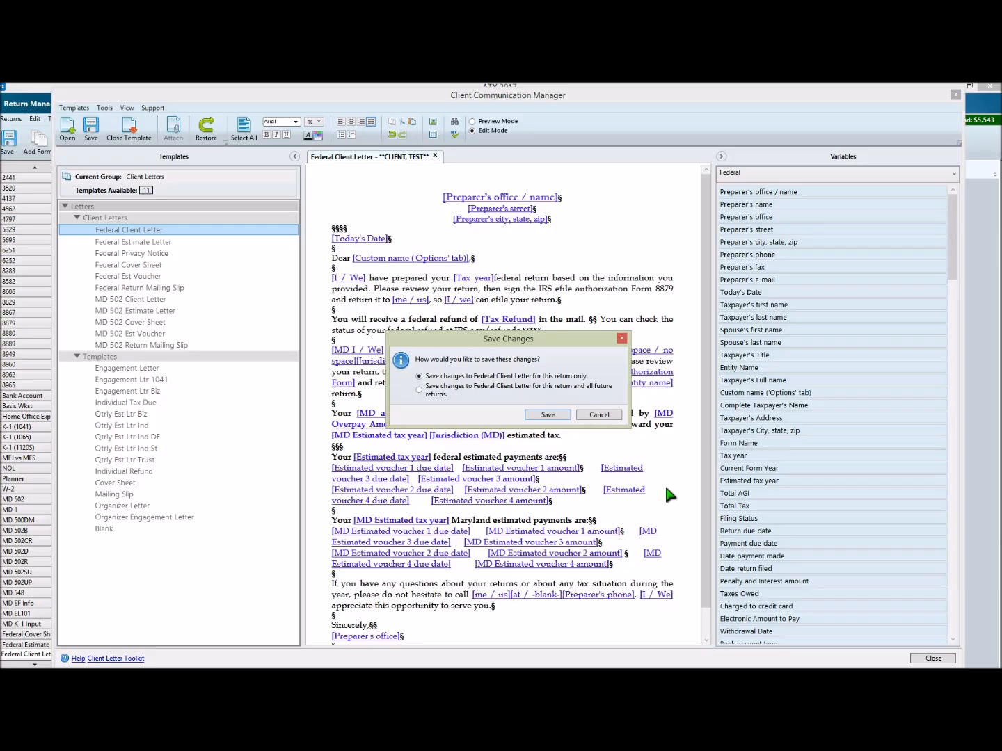
click(547, 416)
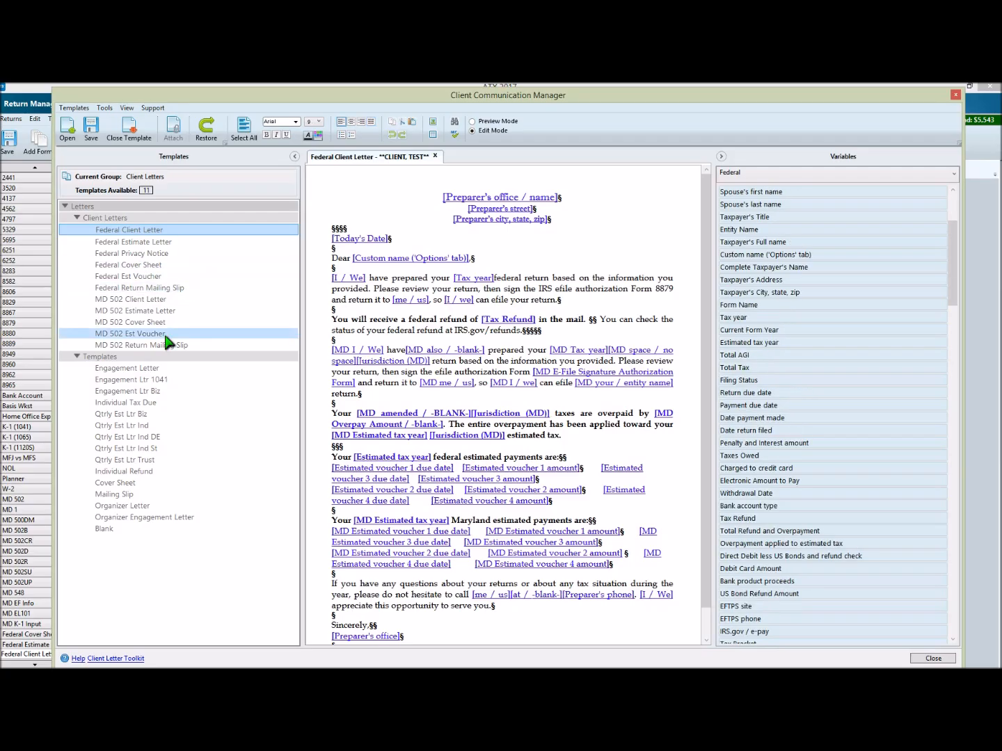
Step: Open the Engagement Letter global template and replace the word Maryland with Delaware in the opening paragraph
click(135, 366)
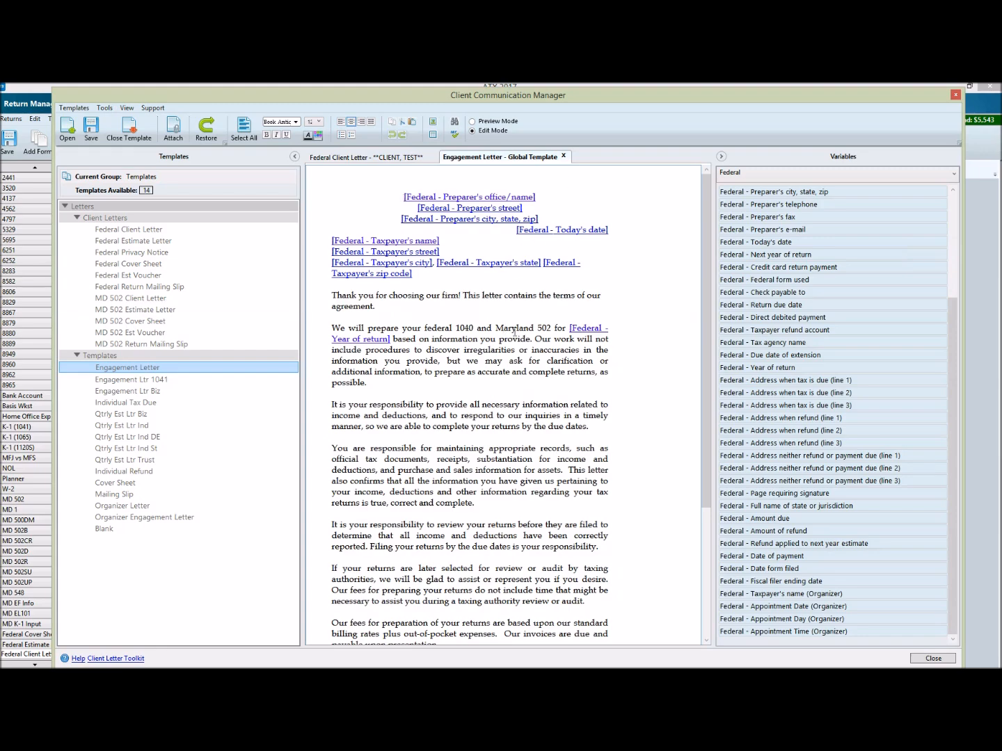
double_click(515, 330)
text(D)
right_click(514, 332)
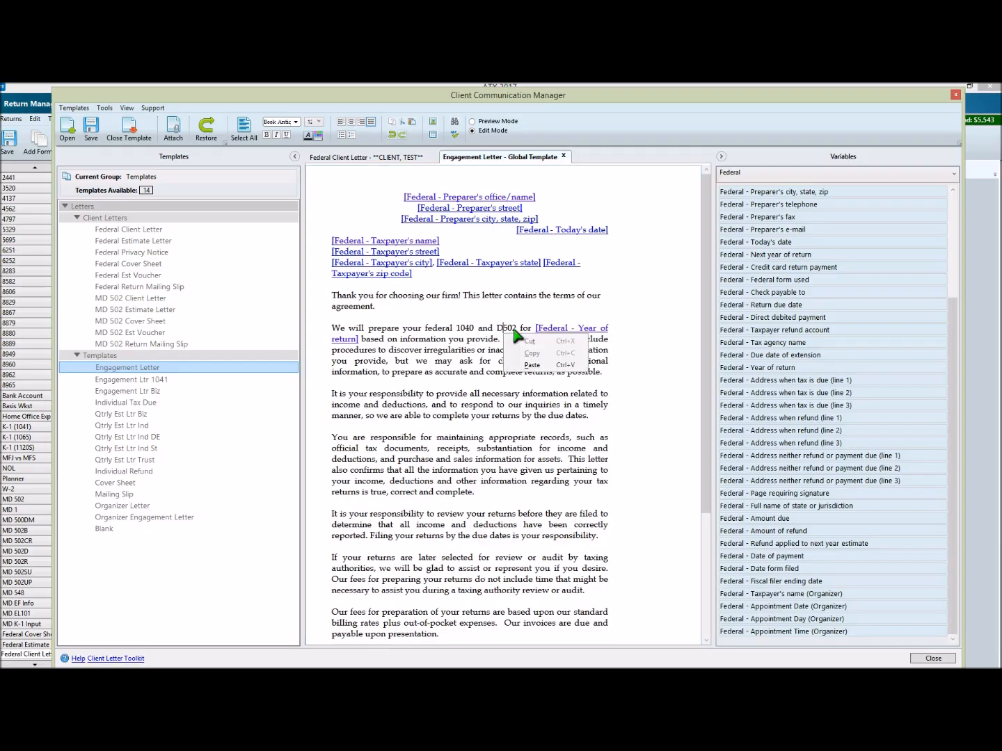
key(Escape)
text(elaware)
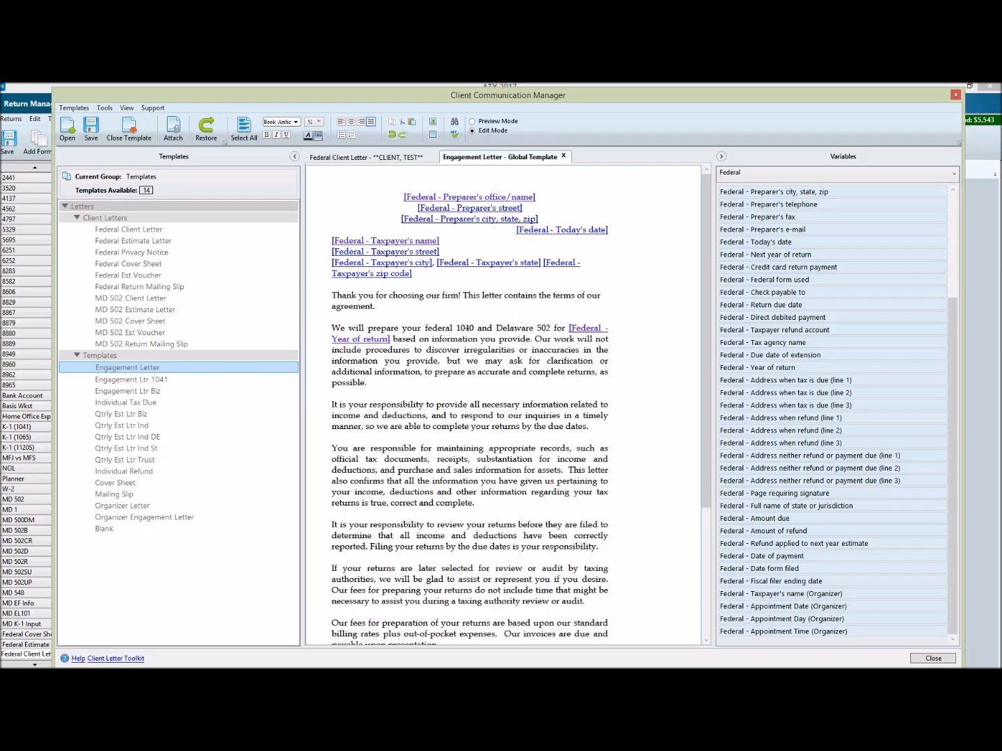
Step: Replace the form number 502 after Delaware with 100 and close the Engagement Letter template
key(Delete)
key(Delete)
key(Delete)
text(100)
click(565, 158)
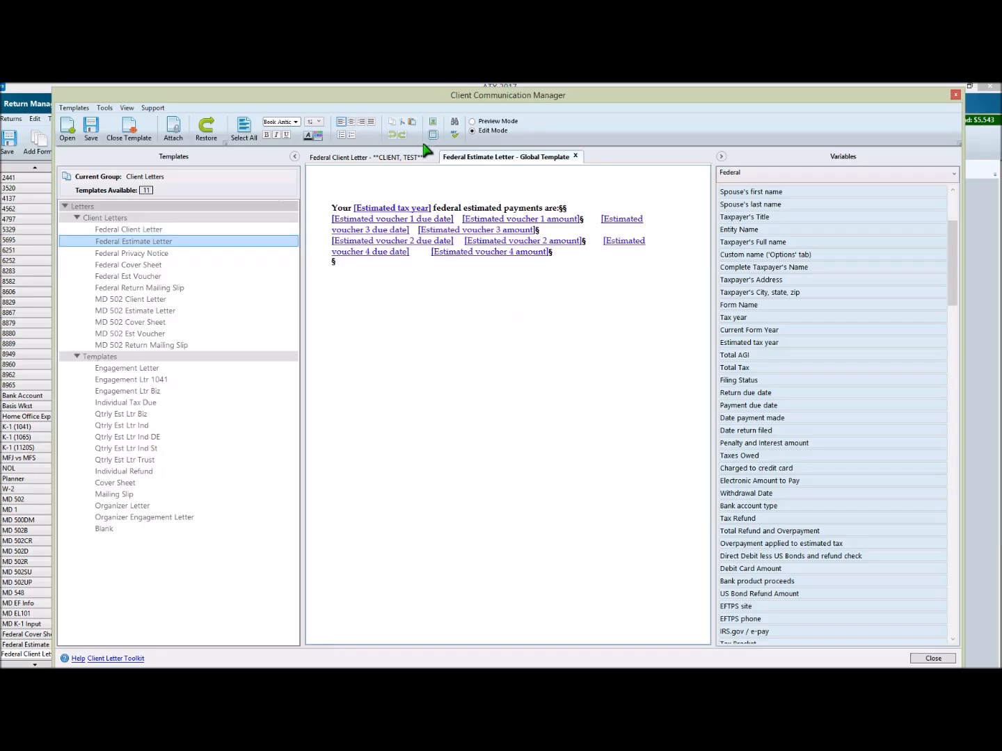
Step: Compare the client's Federal Client Letter with the Federal Estimate Letter template and preview how the estimated payment columns line up
click(404, 163)
click(230, 230)
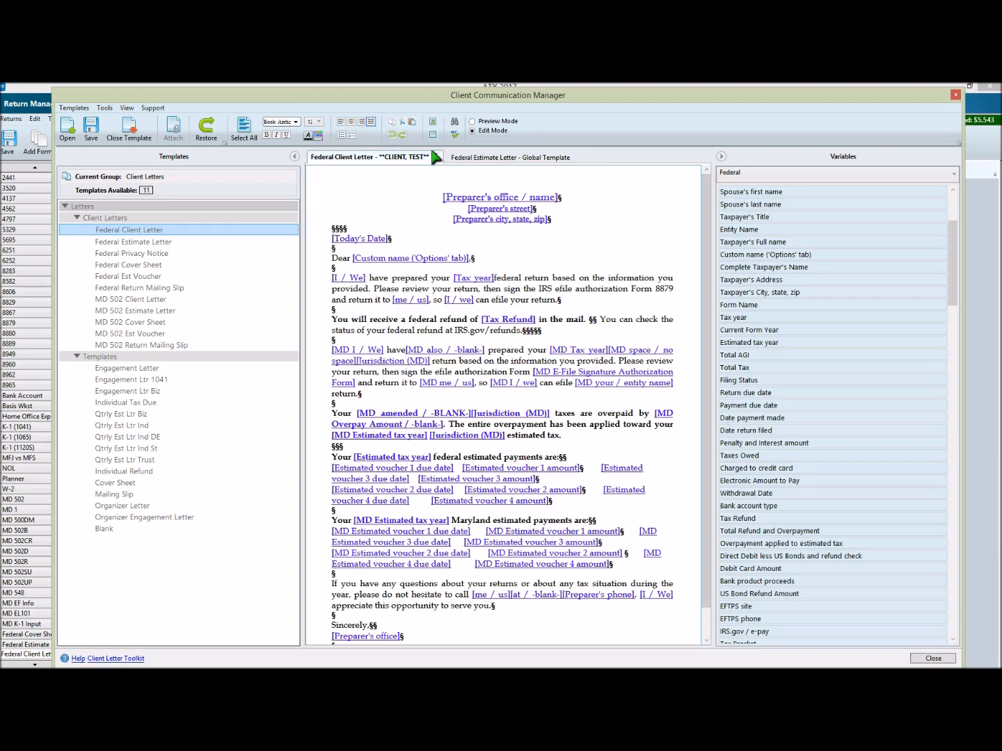
click(478, 161)
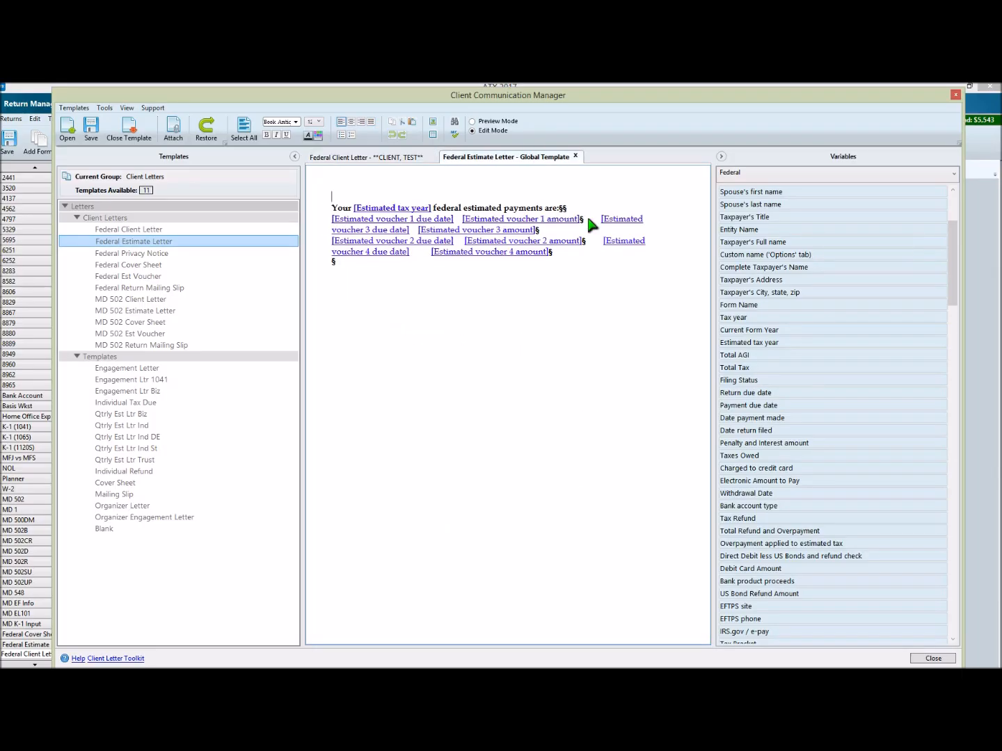
click(242, 132)
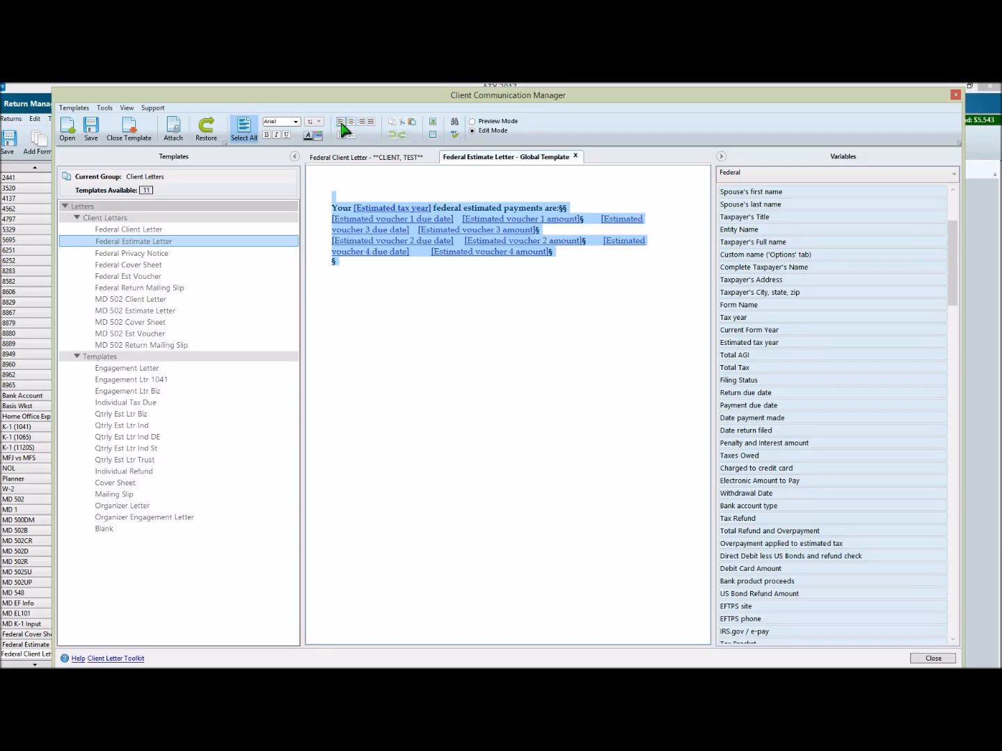
click(592, 220)
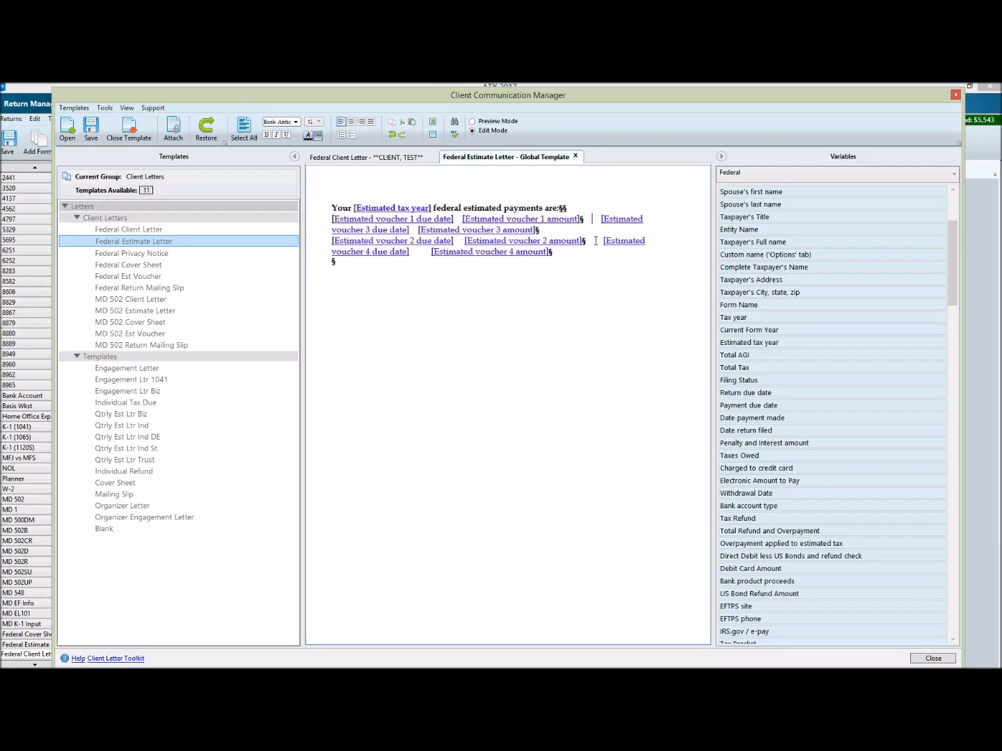
click(498, 122)
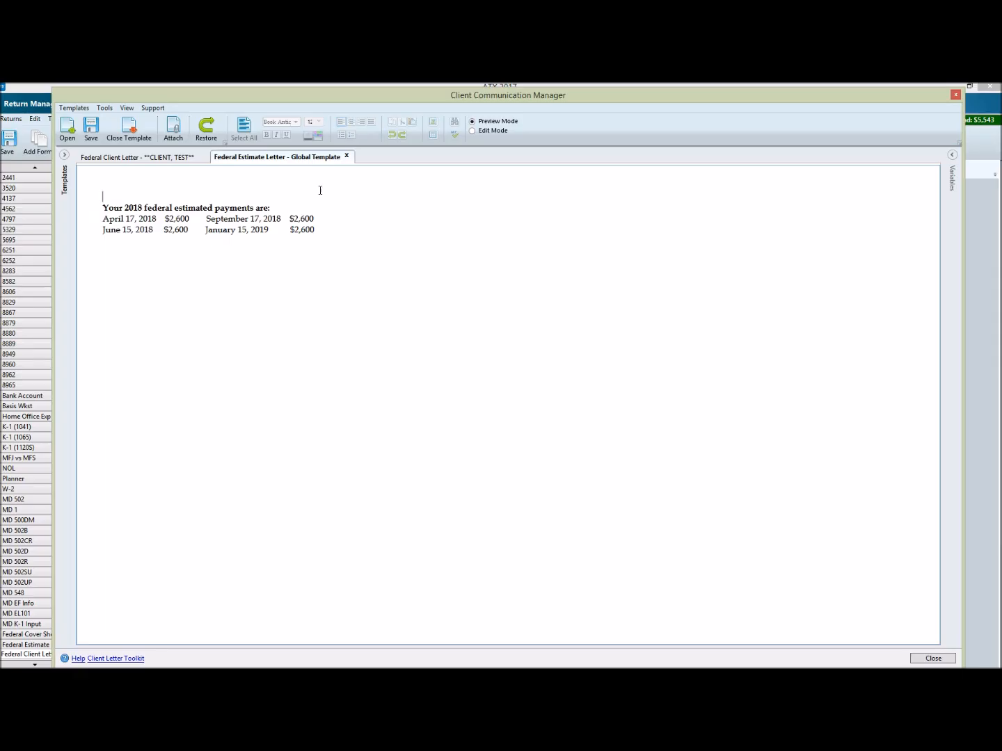
click(494, 134)
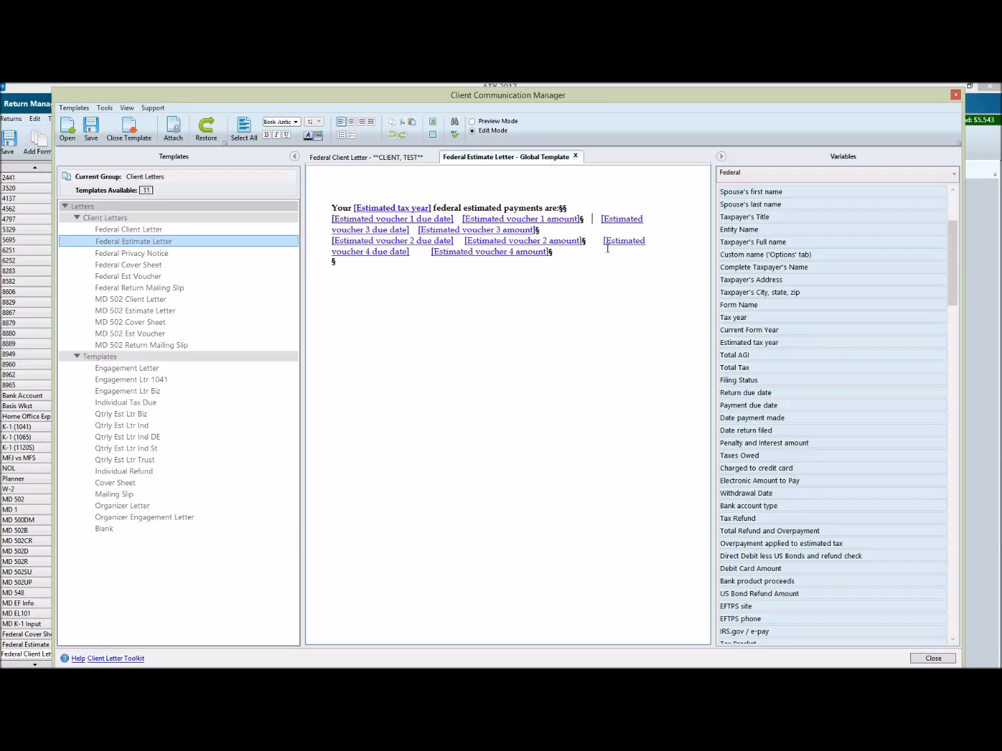
Step: Check the spacing around the estimated voucher variables against the preview, and close the Federal Estimate Letter template
key(Down)
key(Down)
key(Down)
key(Up)
key(Right)
click(494, 122)
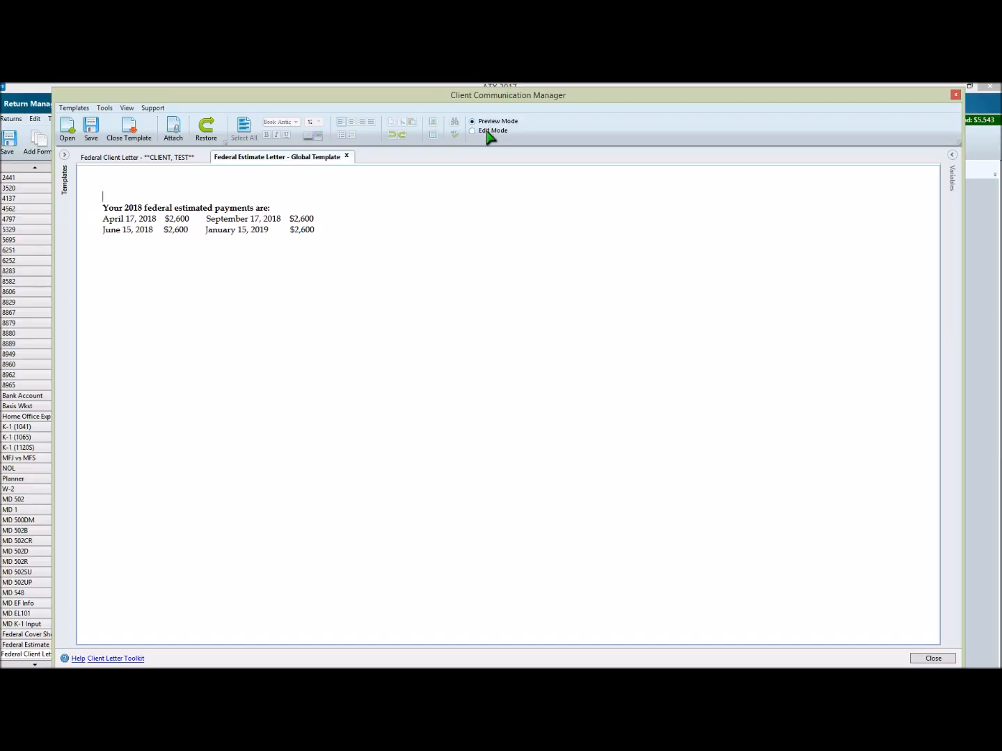
click(488, 133)
click(573, 155)
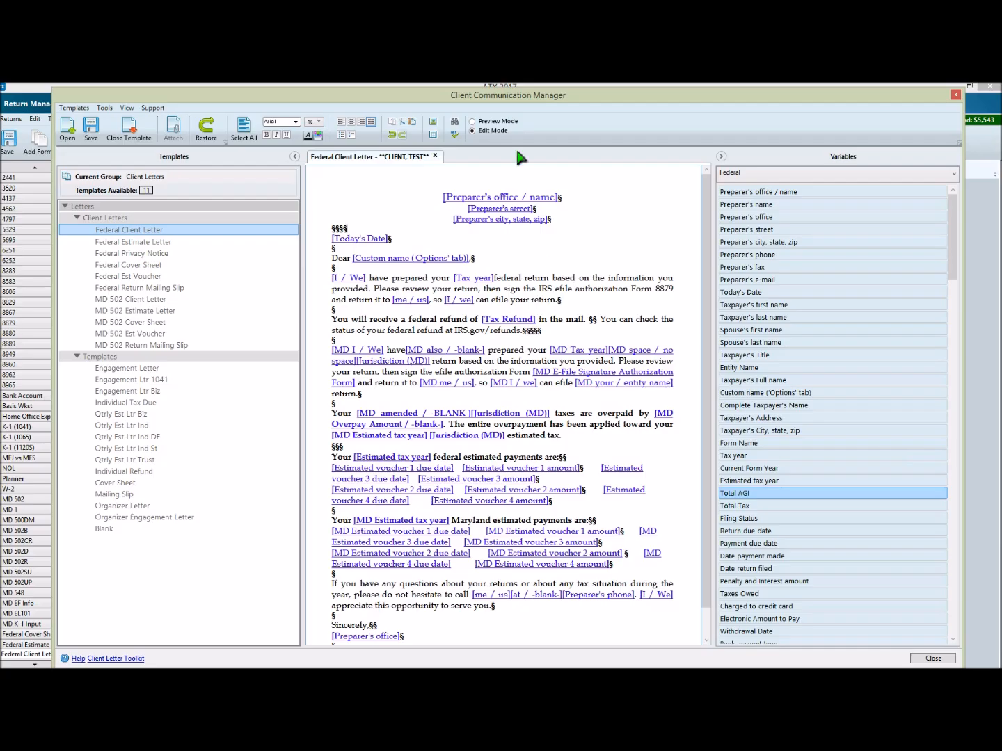
Step: Preview the edited Federal Client Letter and close the Client Communication Manager without saving again
click(498, 122)
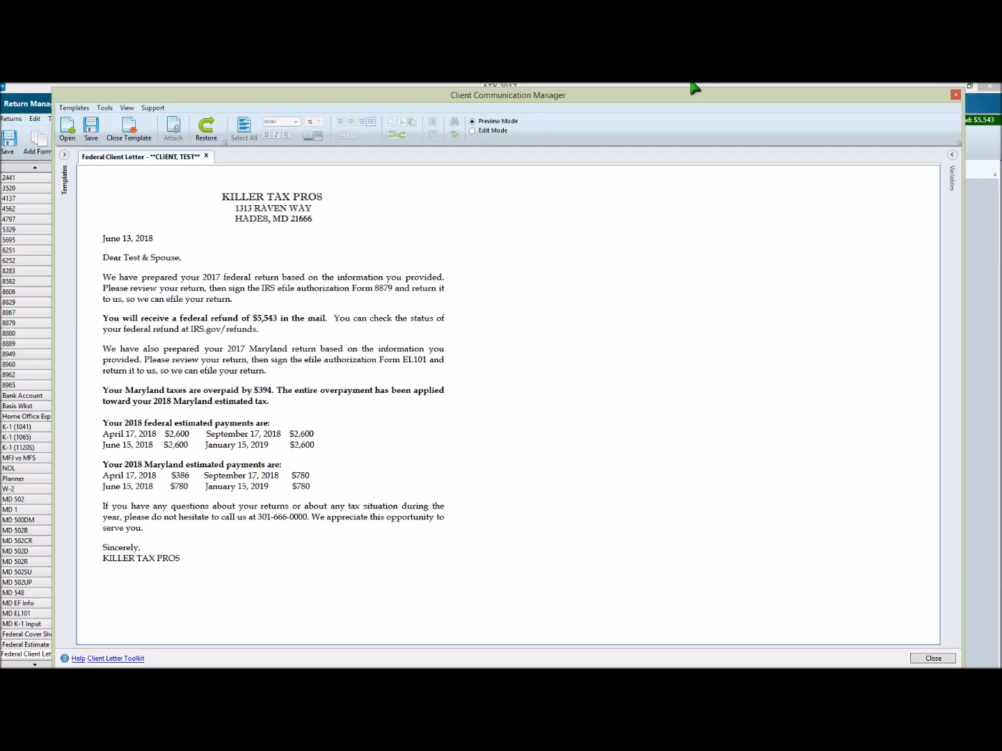
click(954, 97)
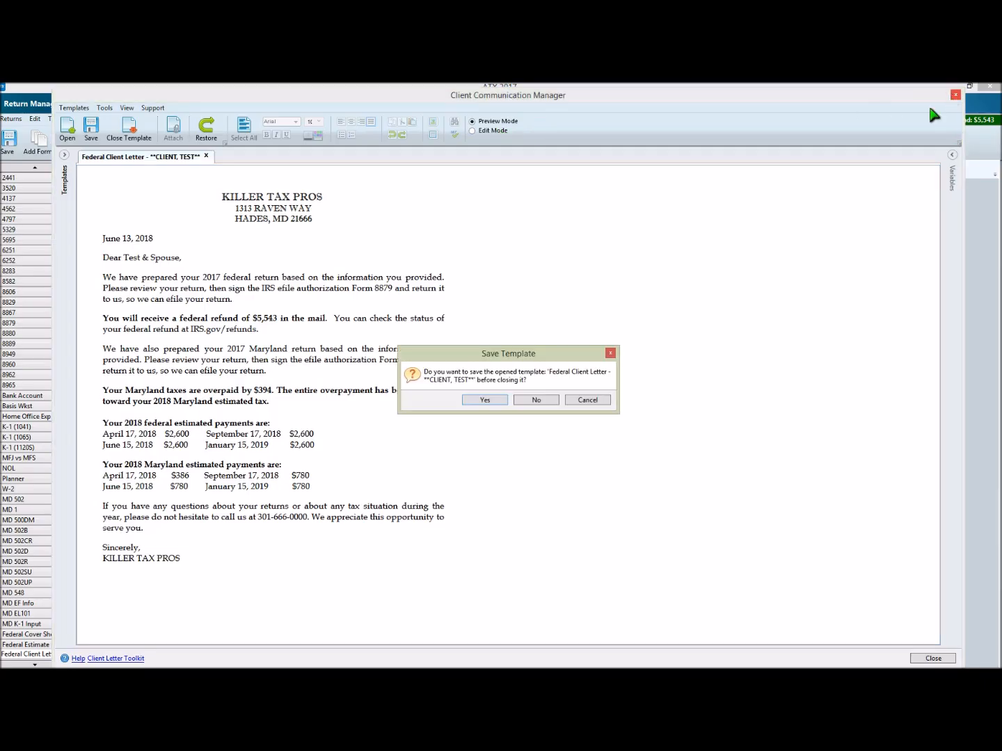
click(543, 399)
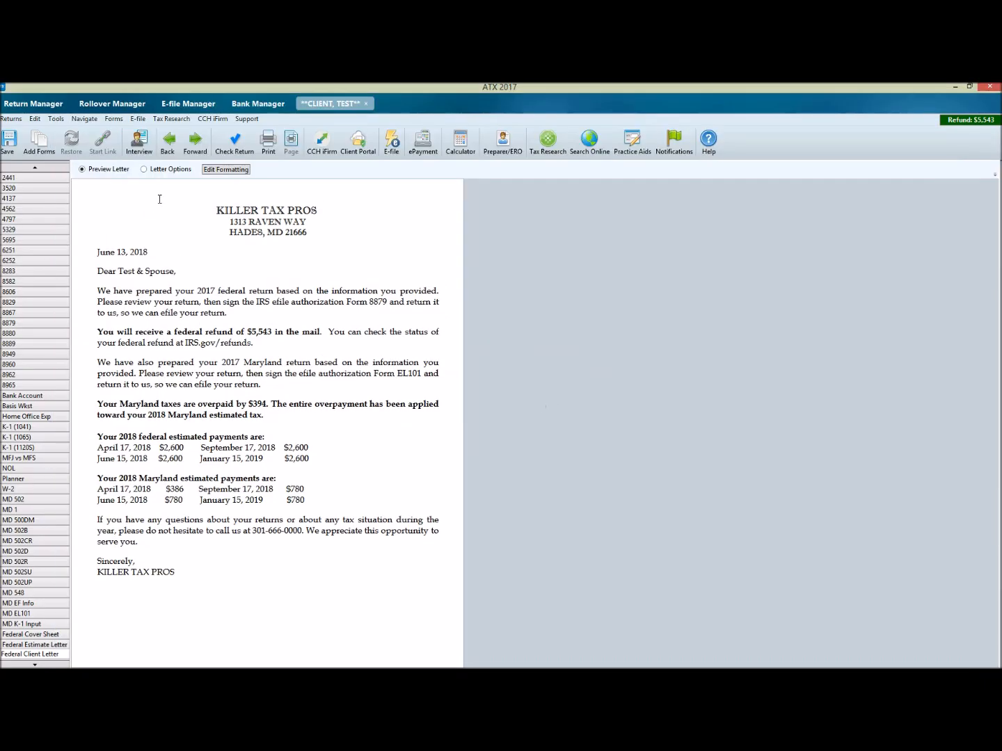
Step: Move the Federal Estimate Letter section above the MD 502 Client Letter section in the letter options, and check the order in the preview
click(144, 170)
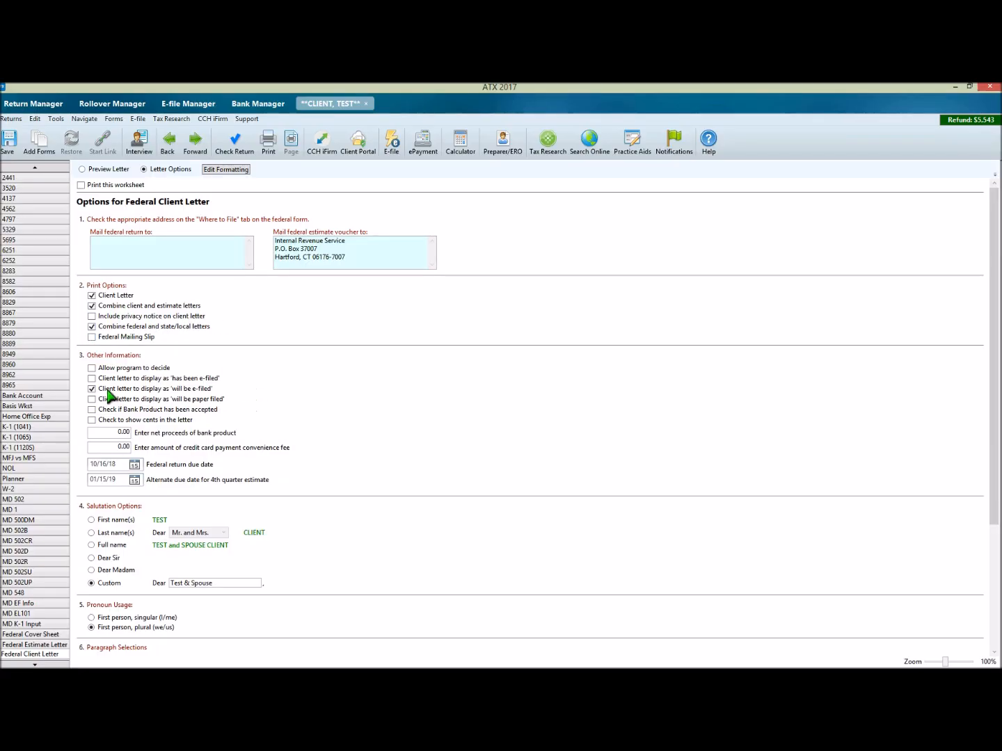
scroll(249, 394, down, 5)
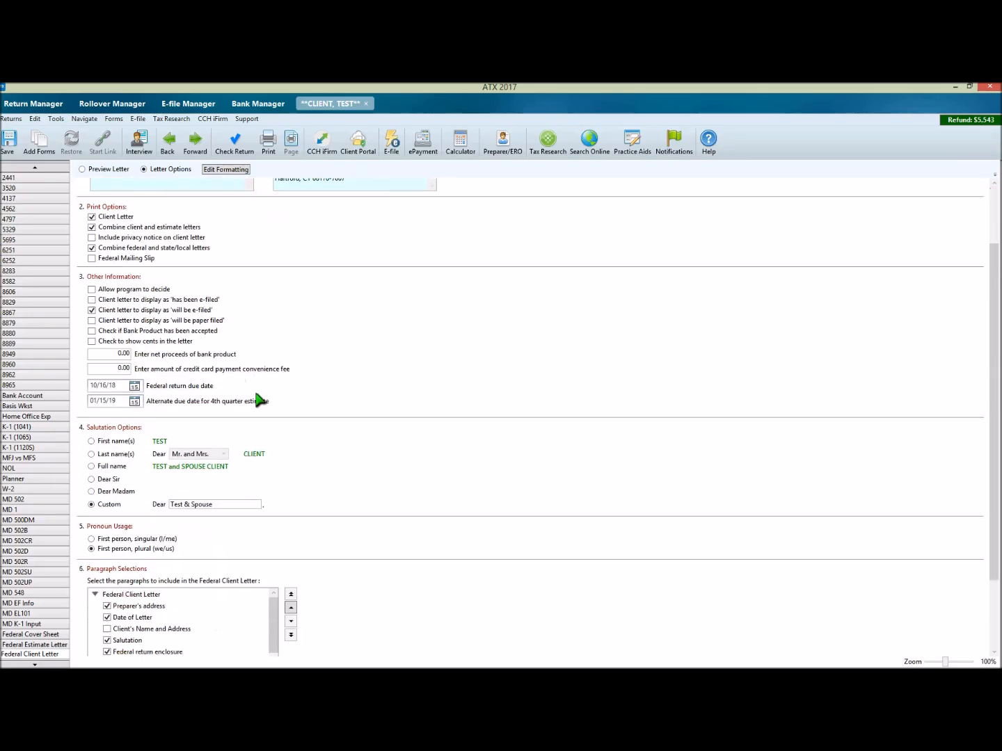
drag(273, 559, 272, 573)
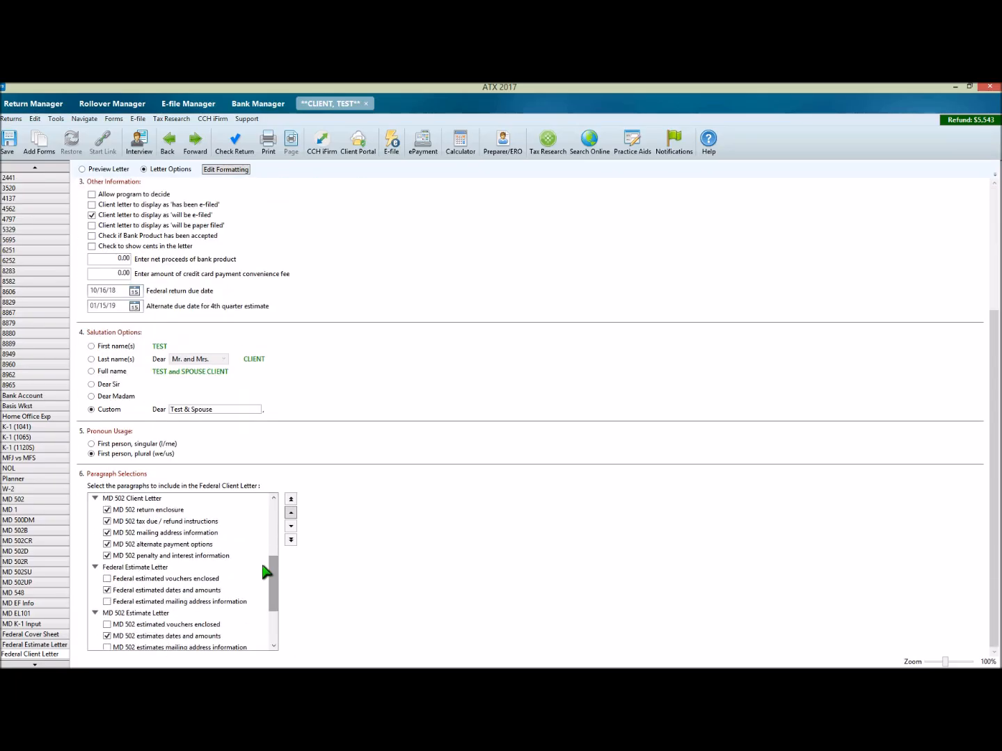
click(145, 569)
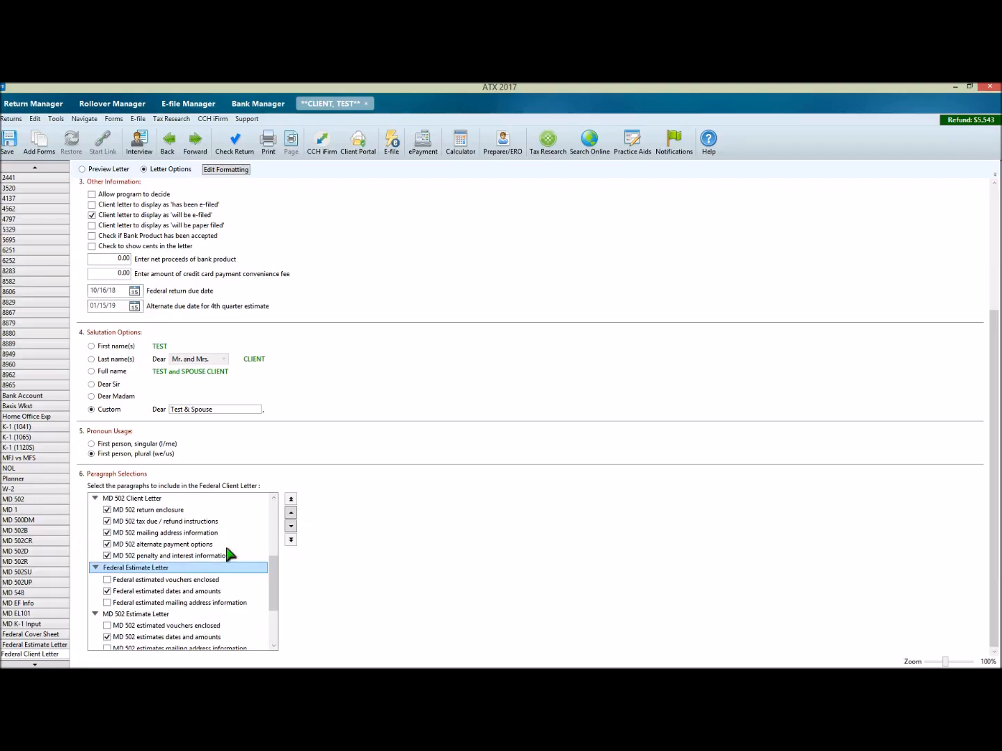
click(290, 515)
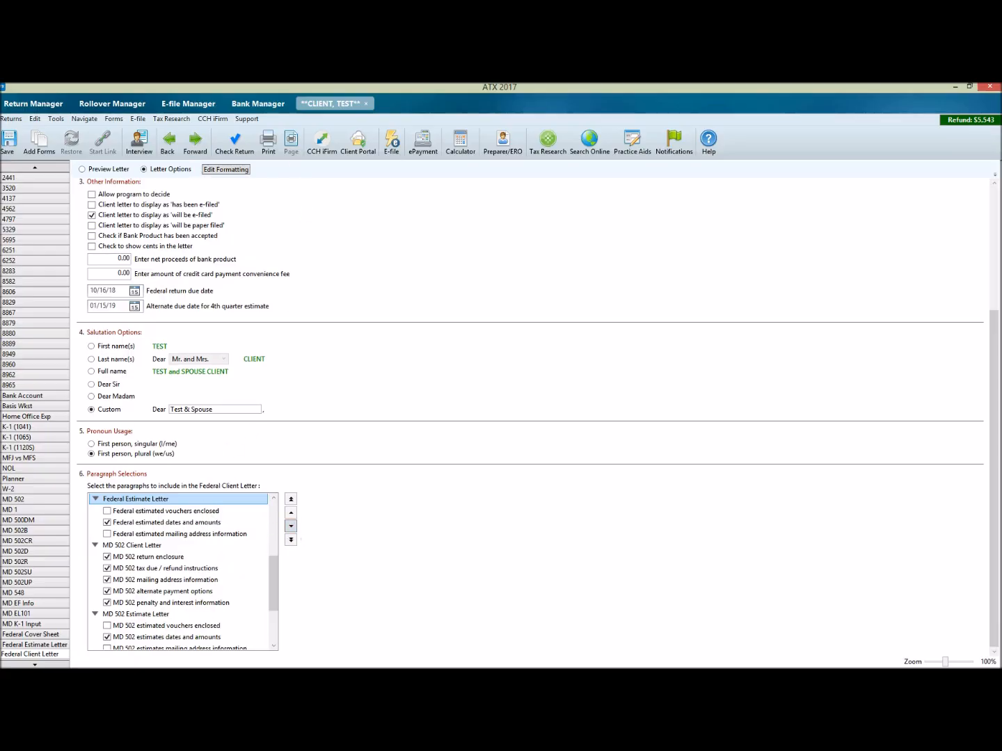
click(105, 172)
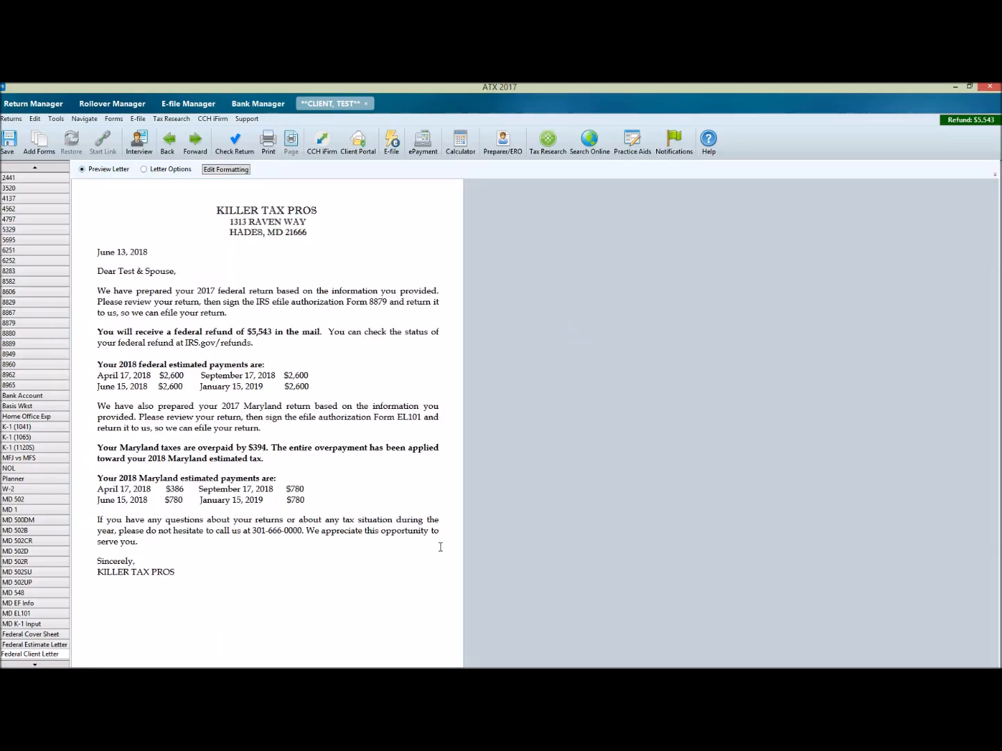
click(167, 171)
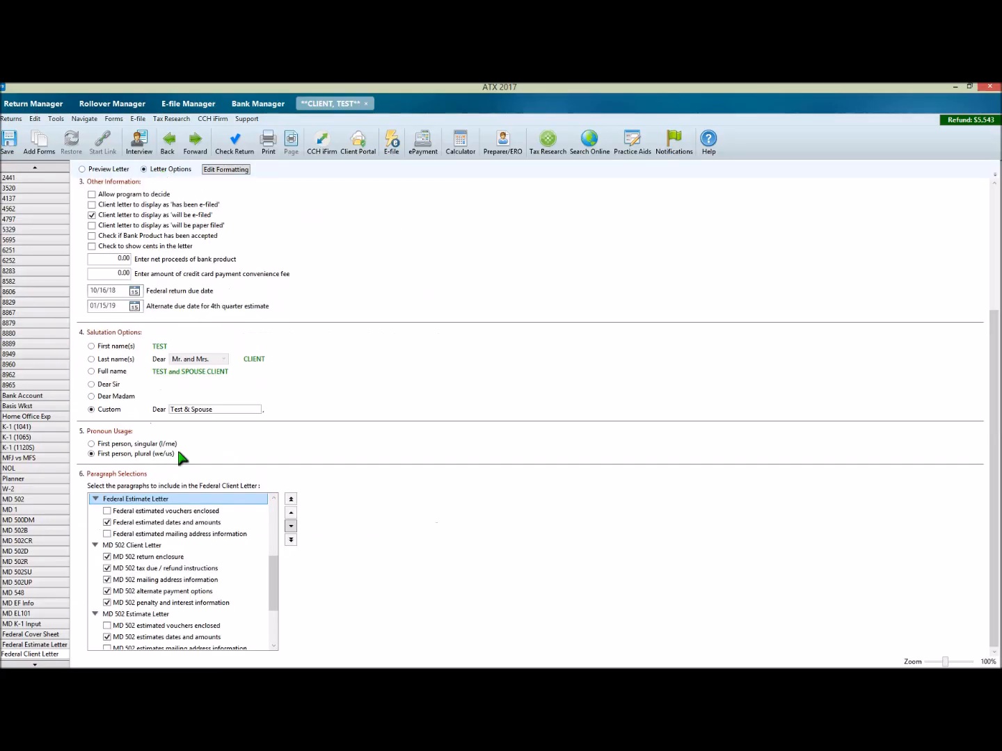
Step: Move the Federal Estimate Letter section back below the MD 502 Client Letter section, and preview the resulting paragraph order
click(291, 527)
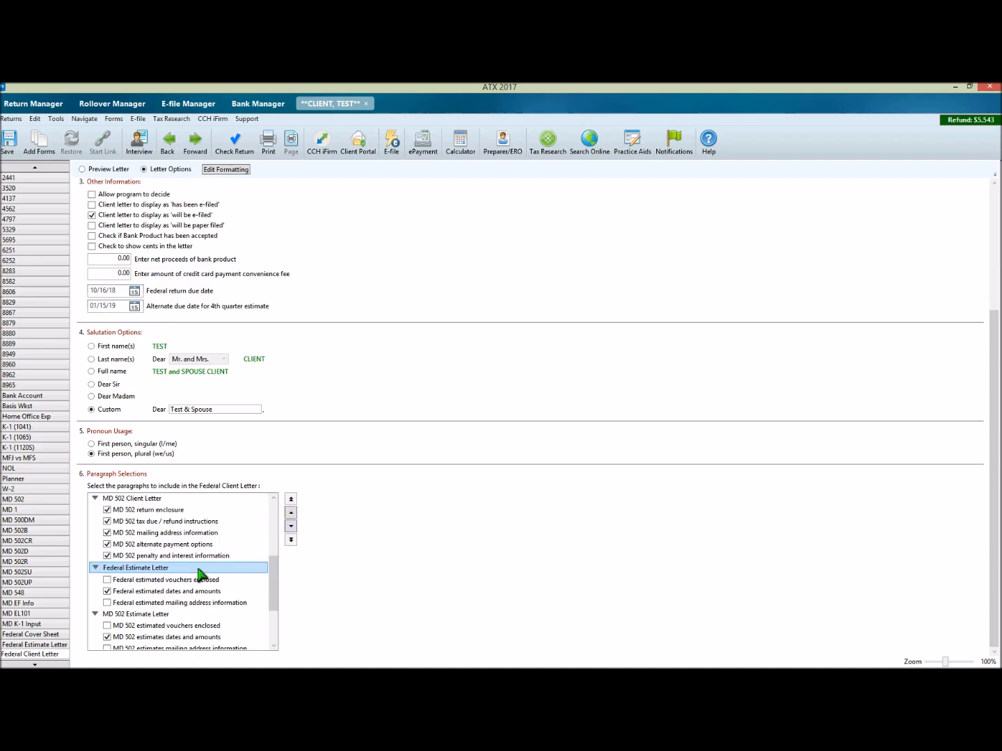
drag(276, 577, 273, 610)
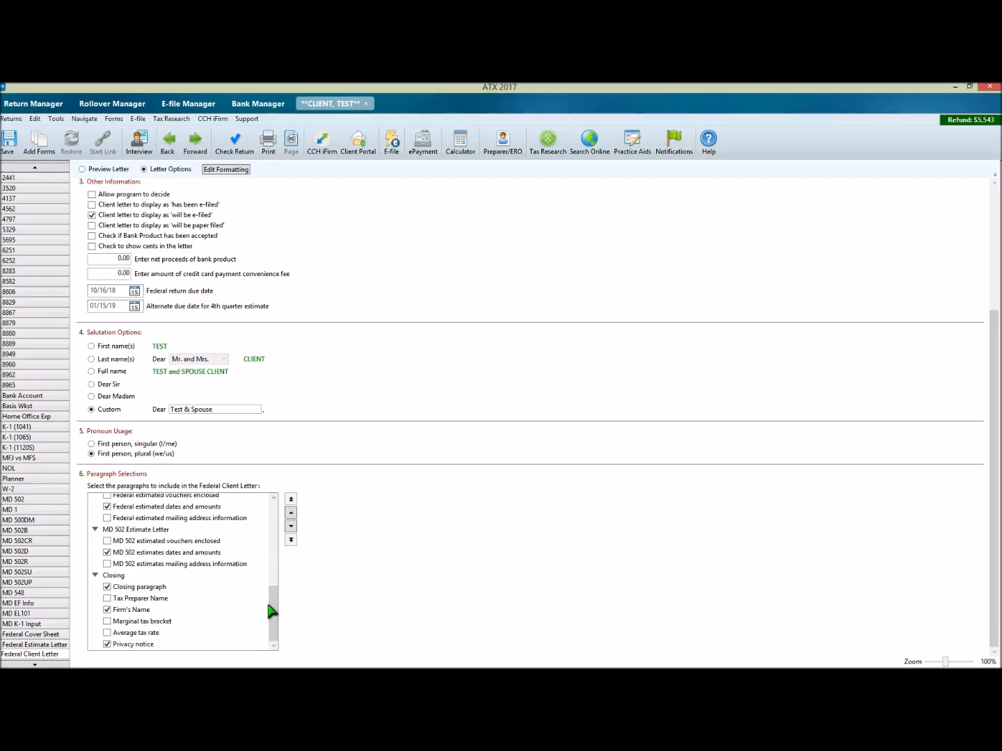
click(106, 169)
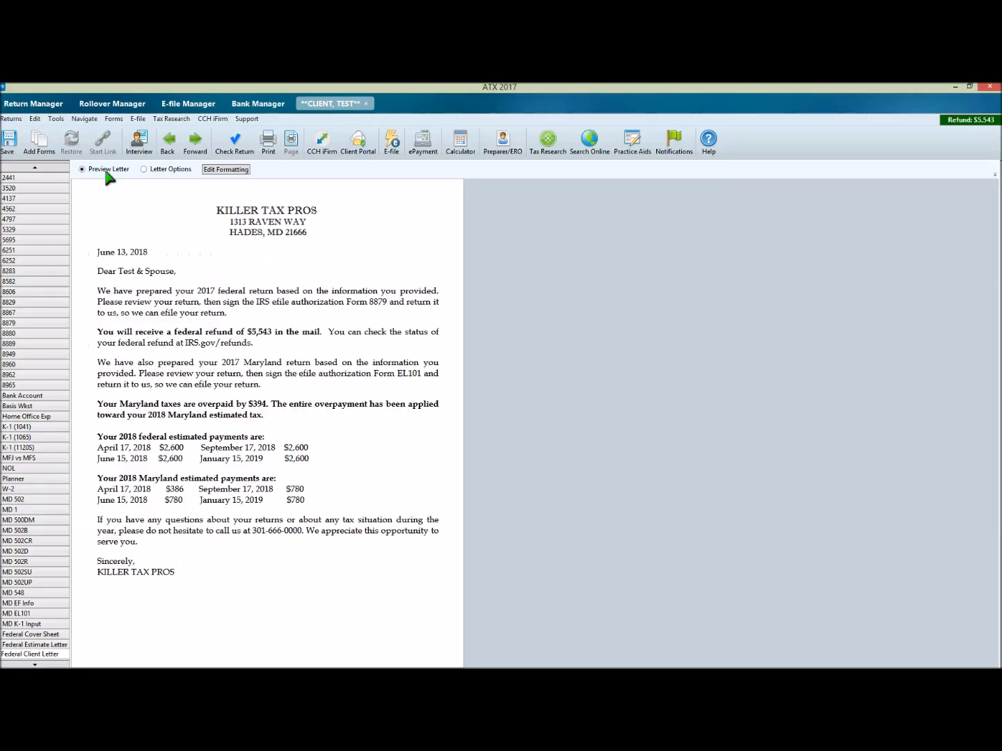
Step: Open the Federal Client Letter for formatting, and open Federal Refund Totally Applied.rtf from the ATX Letters folder in WordPad
click(214, 170)
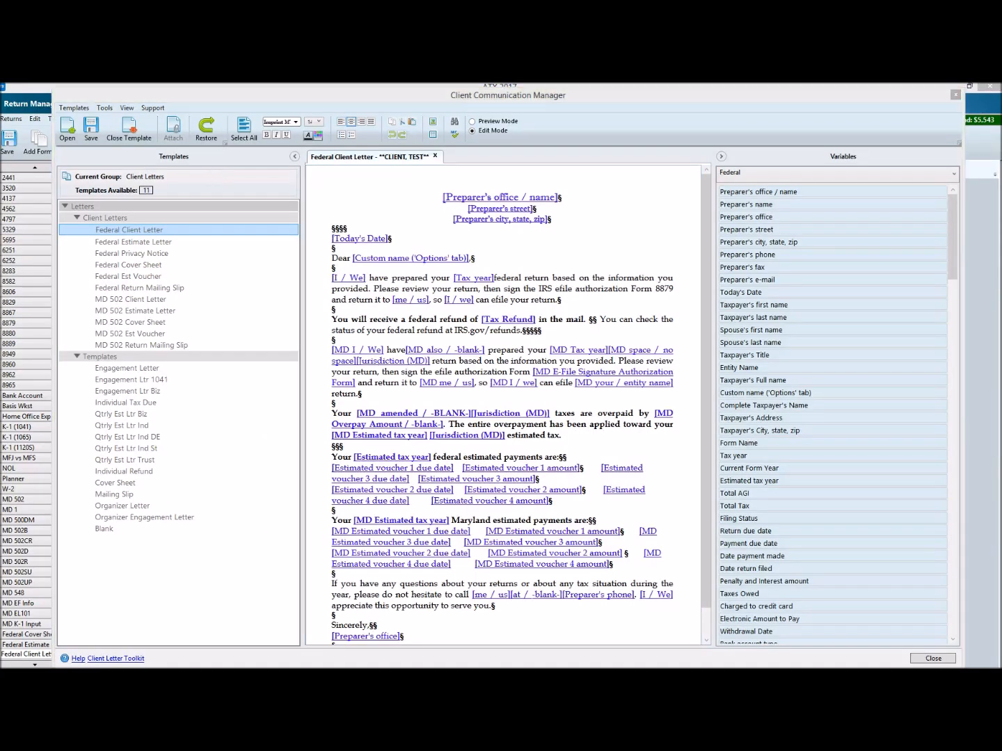
drag(0, 104, 453, 98)
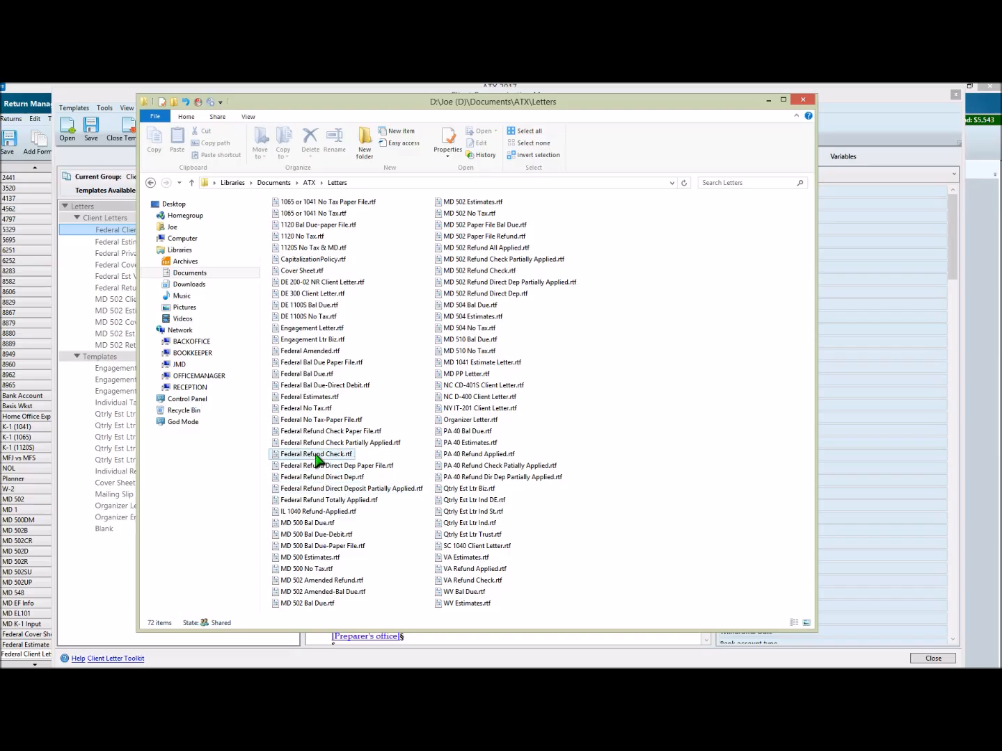
drag(574, 106, 3, 87)
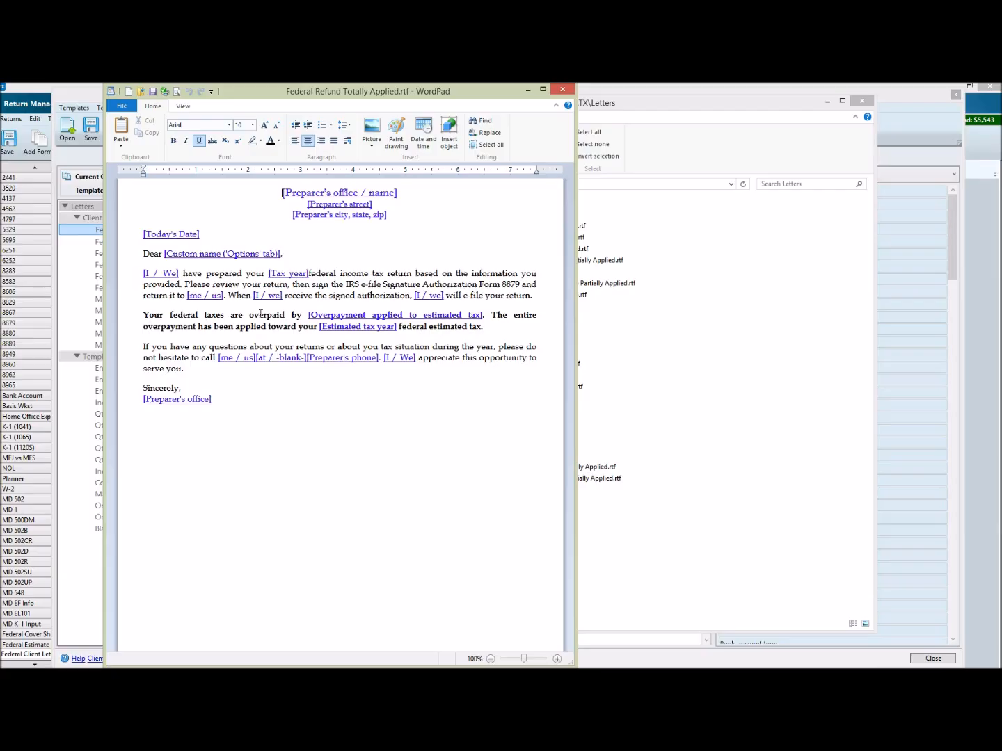
Step: Copy the bold overpayment paragraph from the WordPad letter, and select the federal refund paragraph in the Federal Client Letter as the one to replace
triple_click(259, 314)
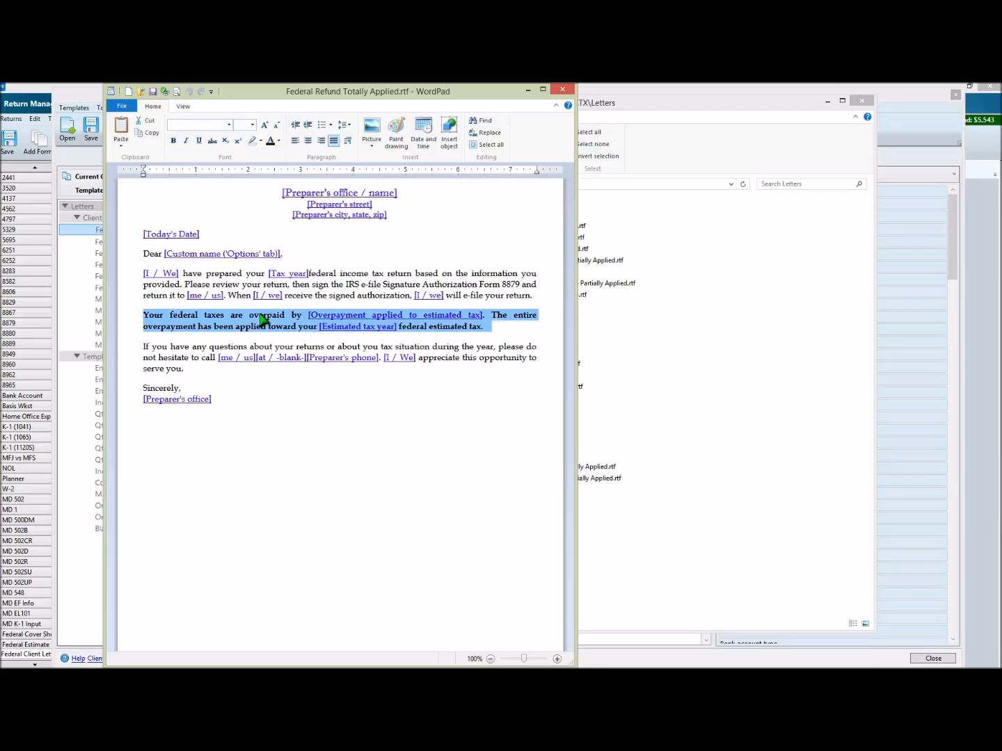
right_click(261, 320)
click(289, 334)
drag(362, 91, 0, 103)
click(528, 92)
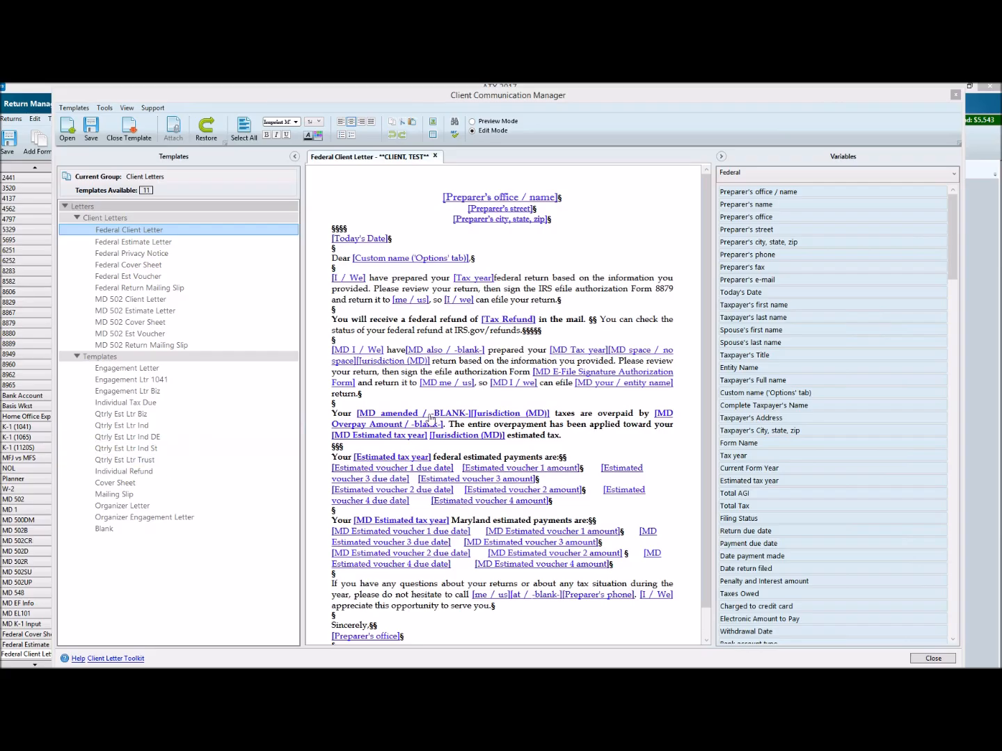
triple_click(428, 320)
click(429, 320)
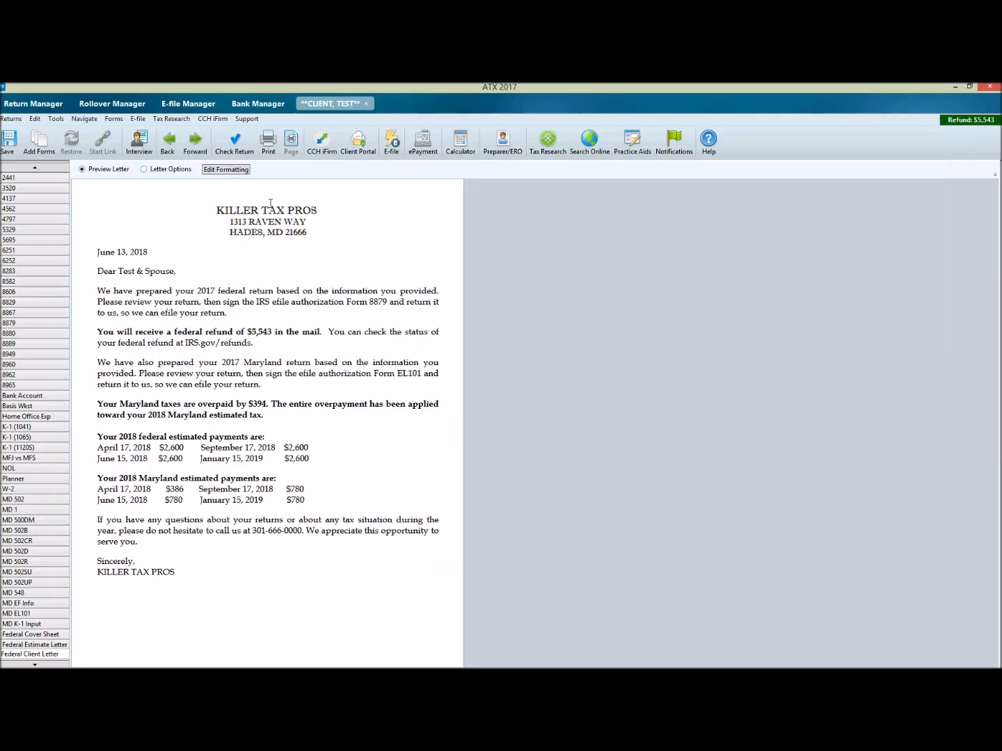
Step: Compare the Preparer and Client print selections for the return, and leave the print options without printing
click(269, 147)
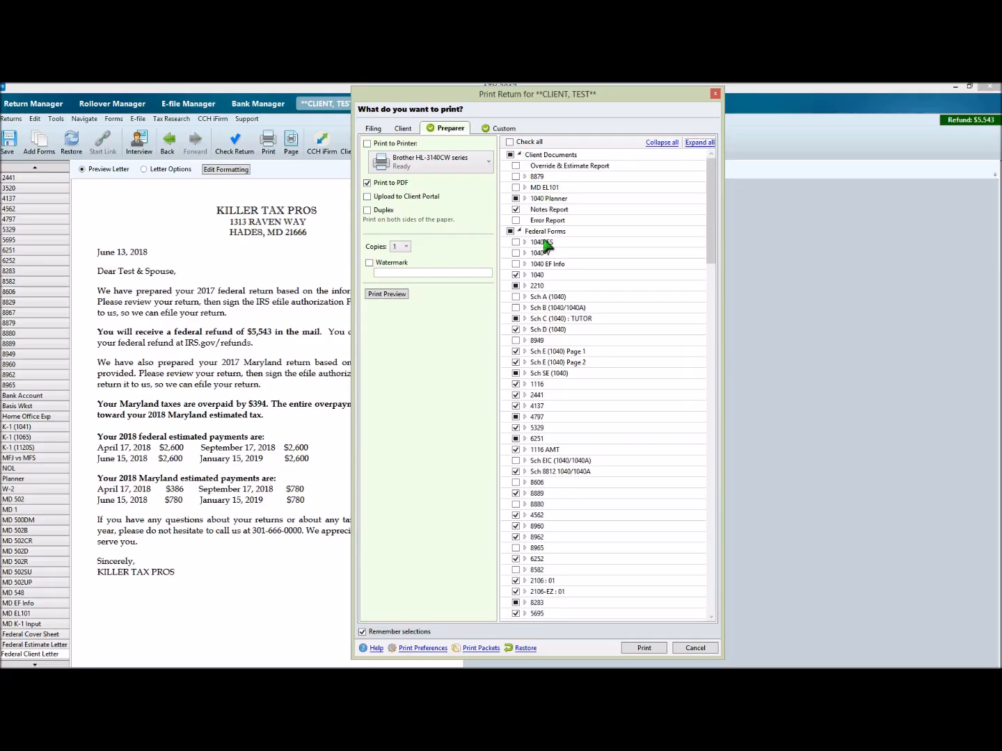
scroll(661, 287, down, 3)
scroll(659, 288, down, 3)
click(403, 128)
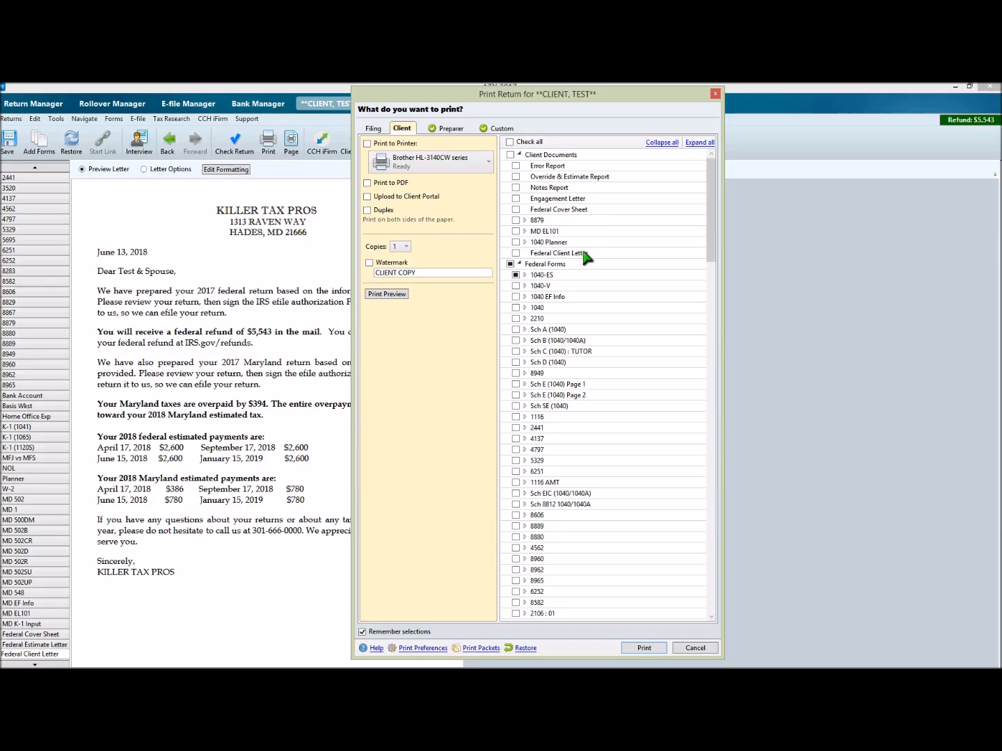
click(451, 129)
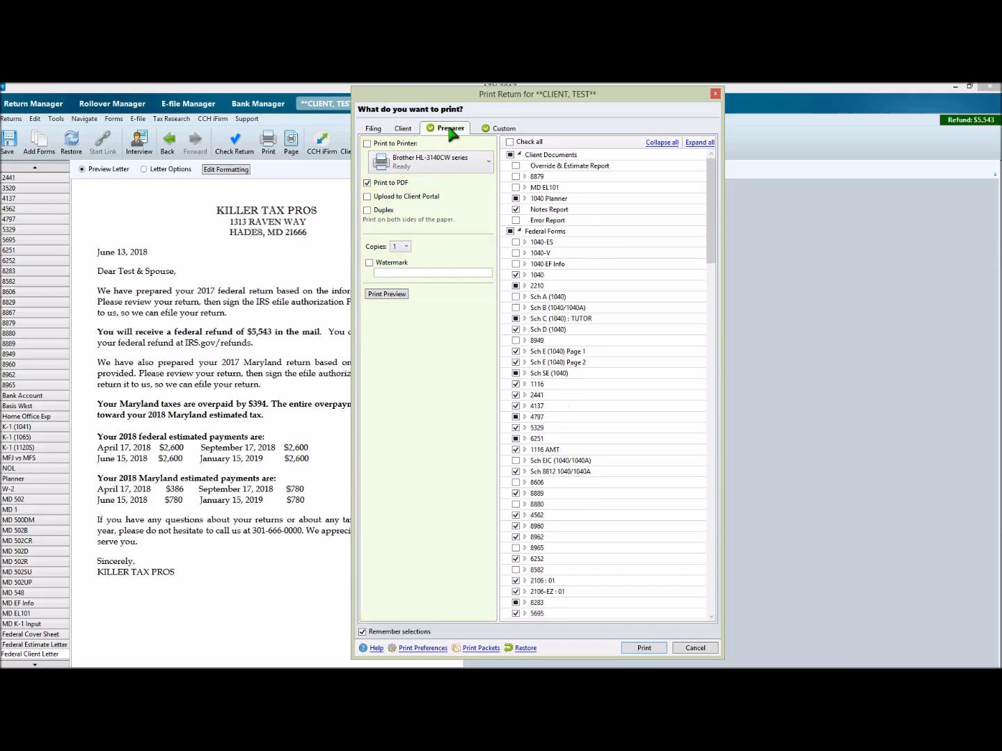
click(693, 648)
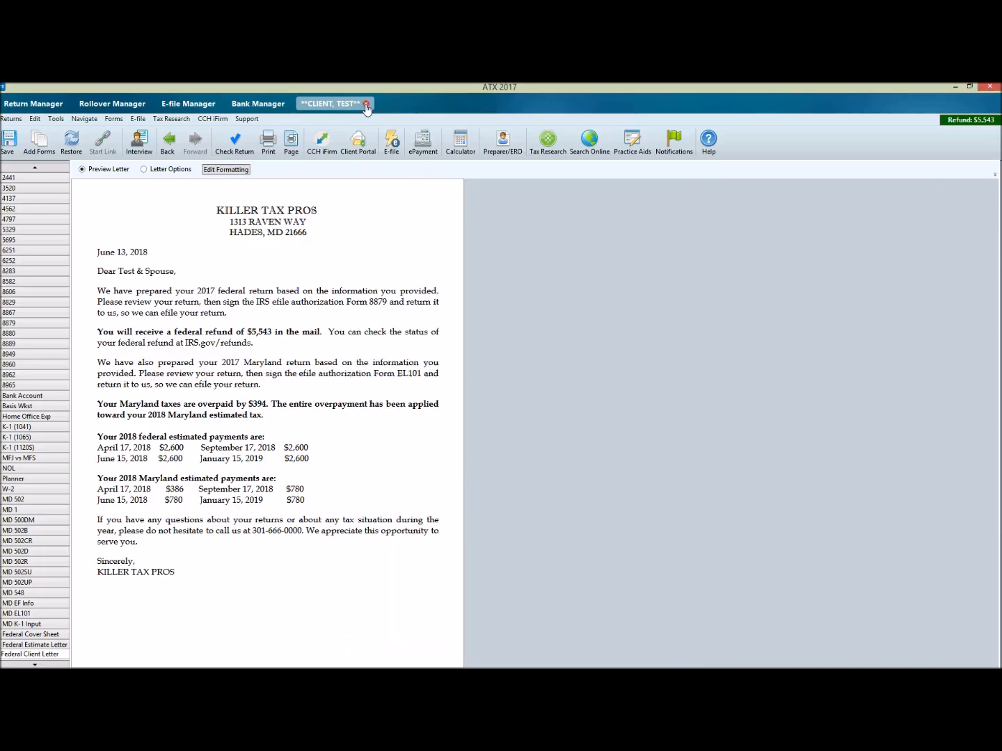
Step: Close the test client's return and save its changes
click(365, 105)
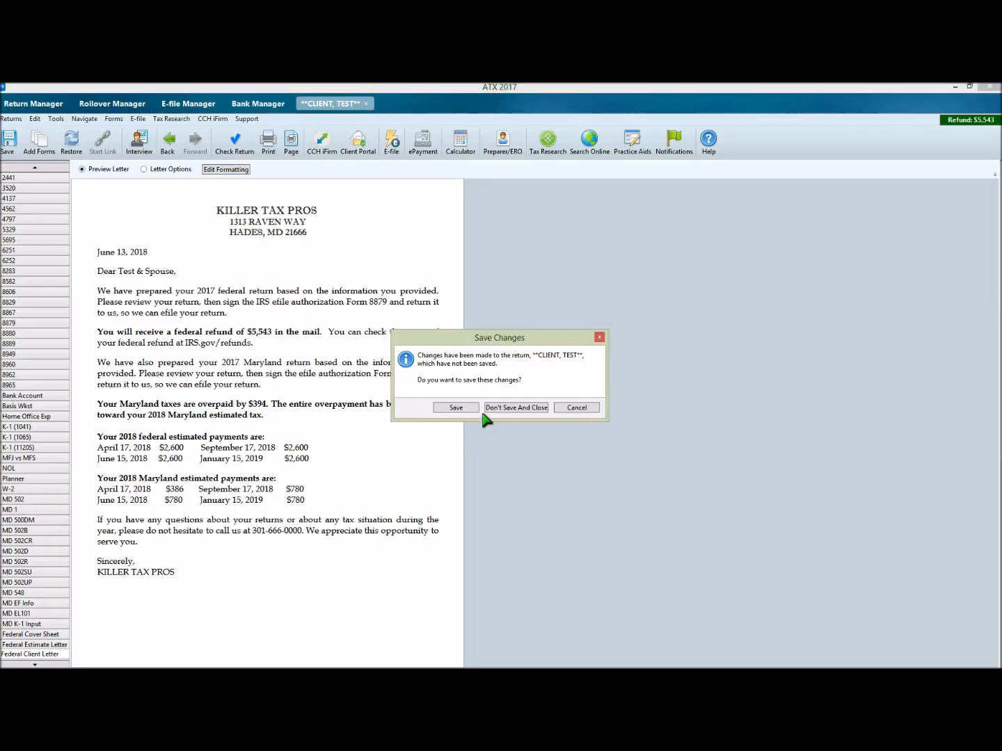
click(456, 409)
Step: Open a test client return from the Return Manager, view its Preparer print options, and leave without printing
double_click(224, 195)
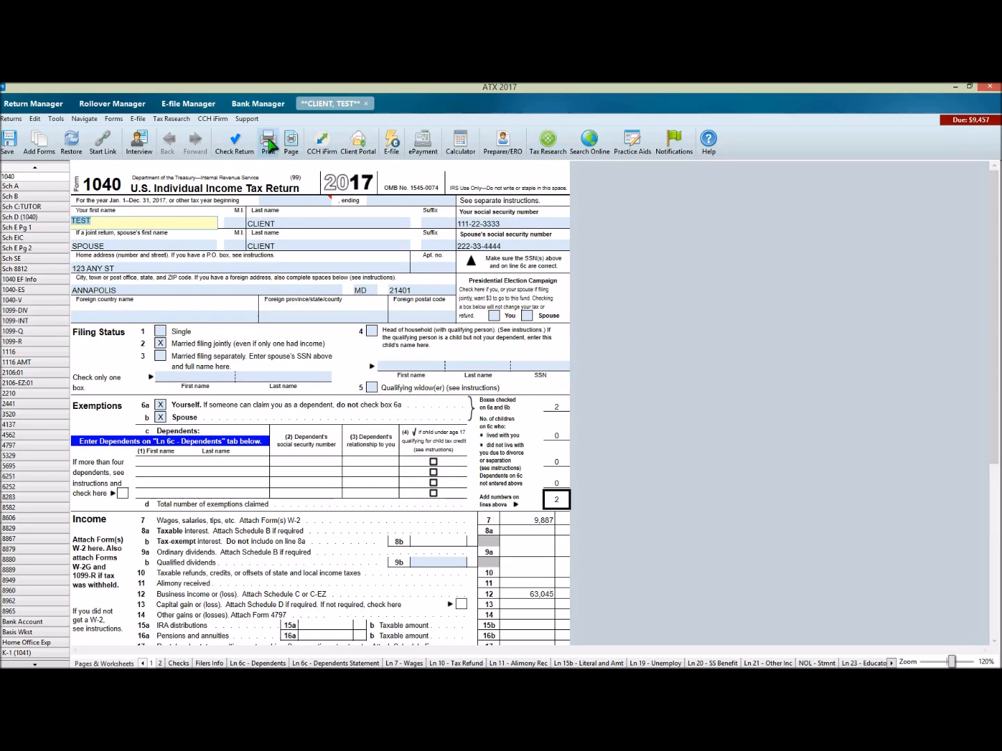
click(268, 142)
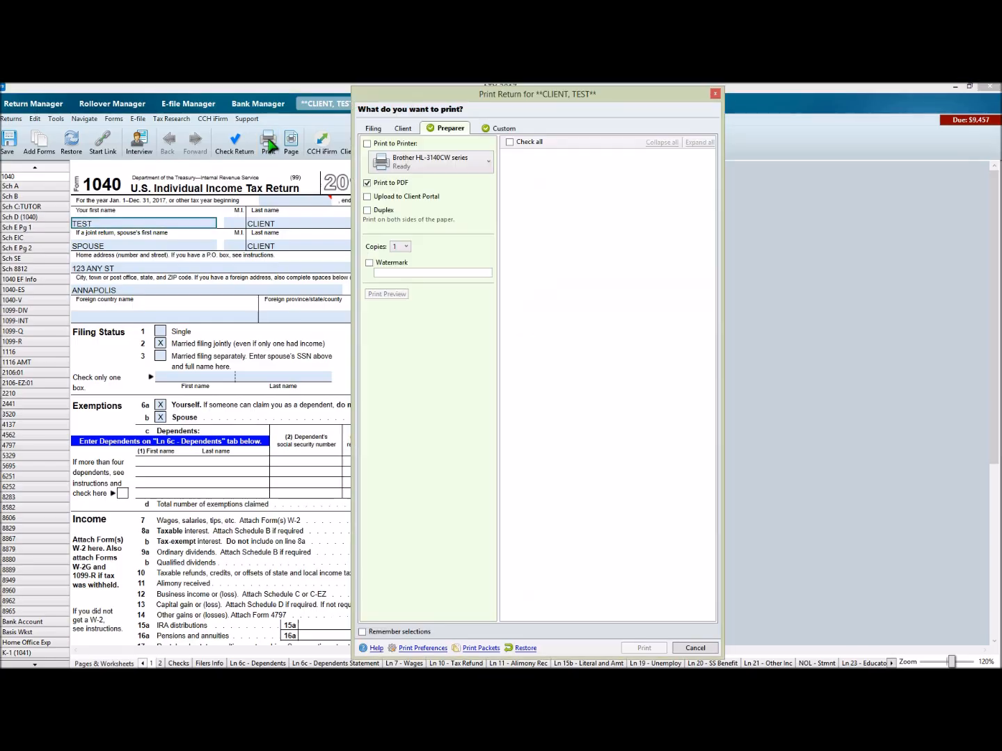
click(705, 649)
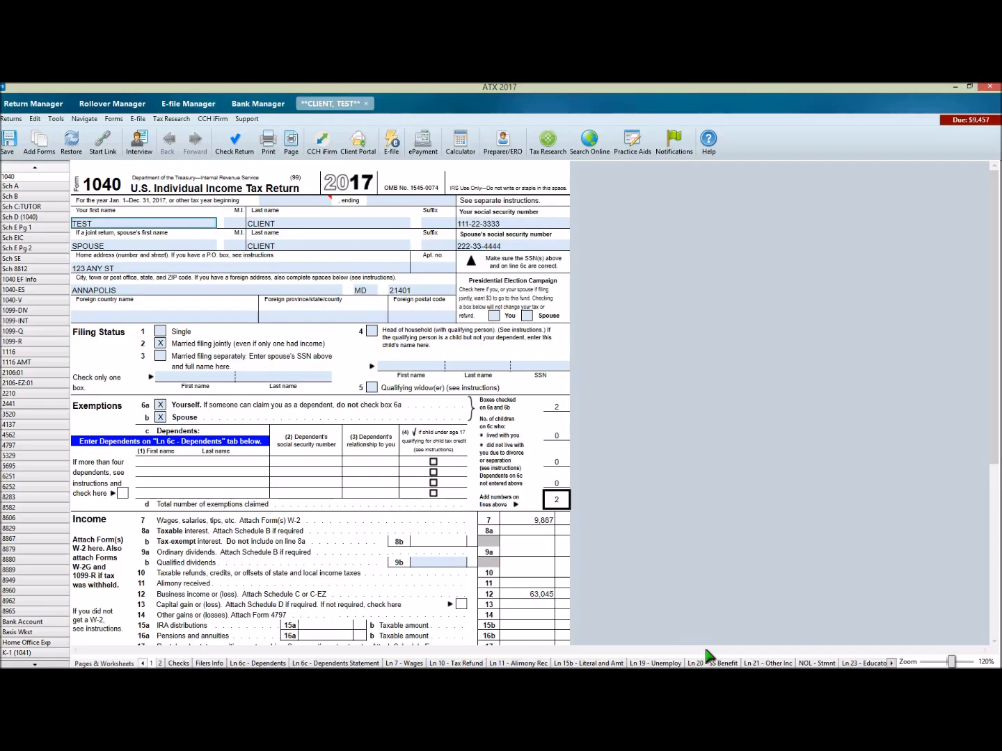